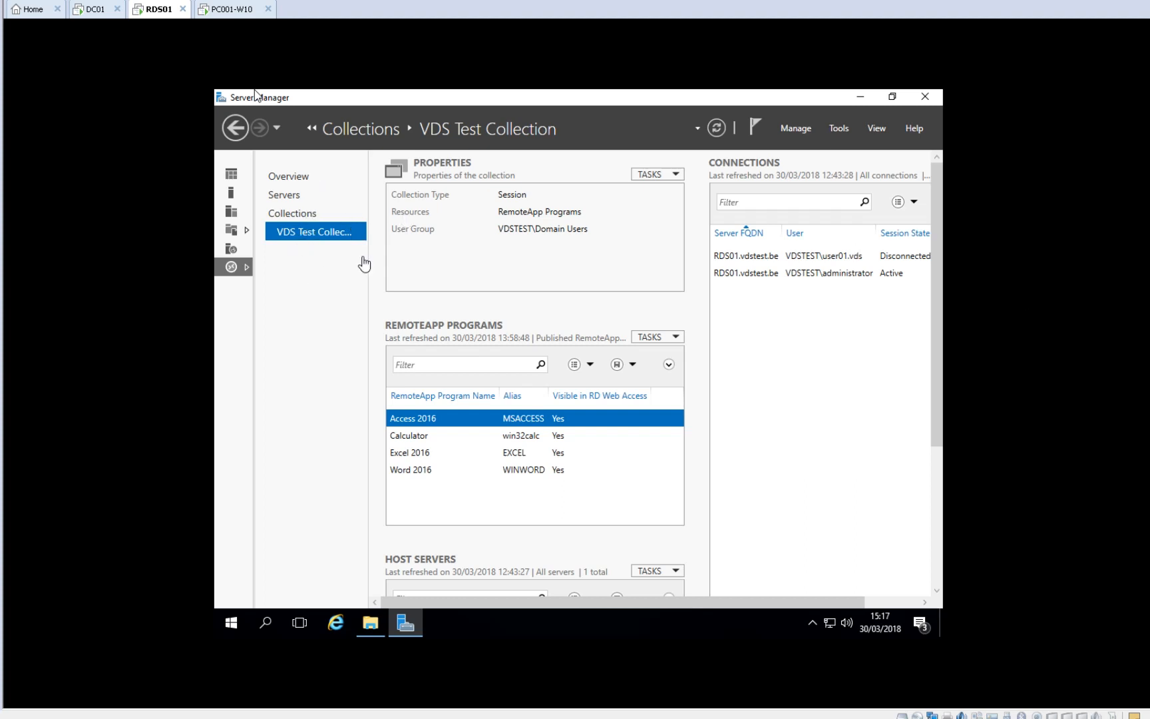
Review the Remote Desktop Services deployment overview and the VDS Test Collection on RDS01.
click(100, 11)
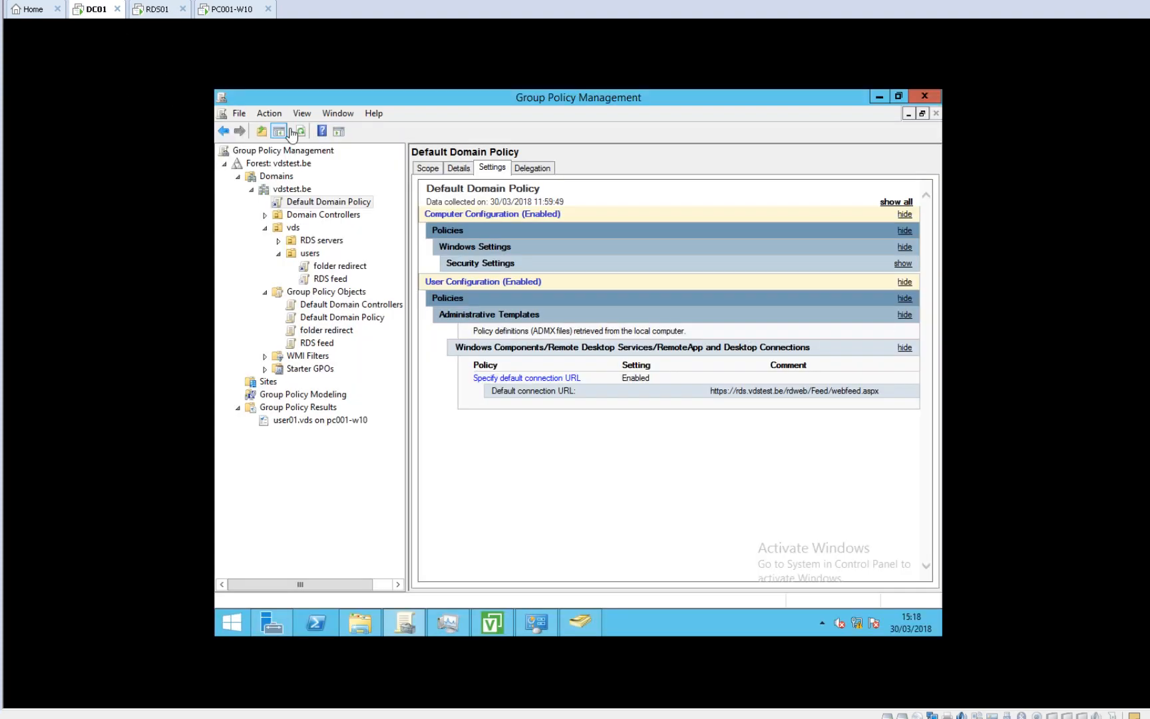
click(160, 10)
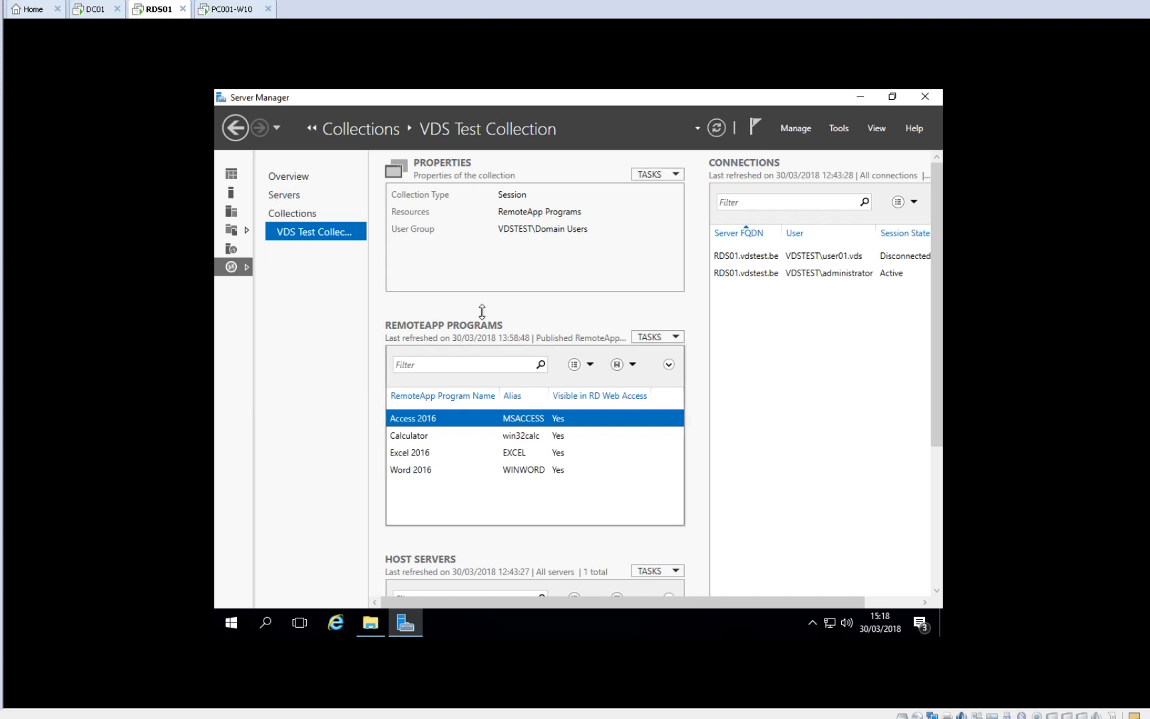
click(297, 176)
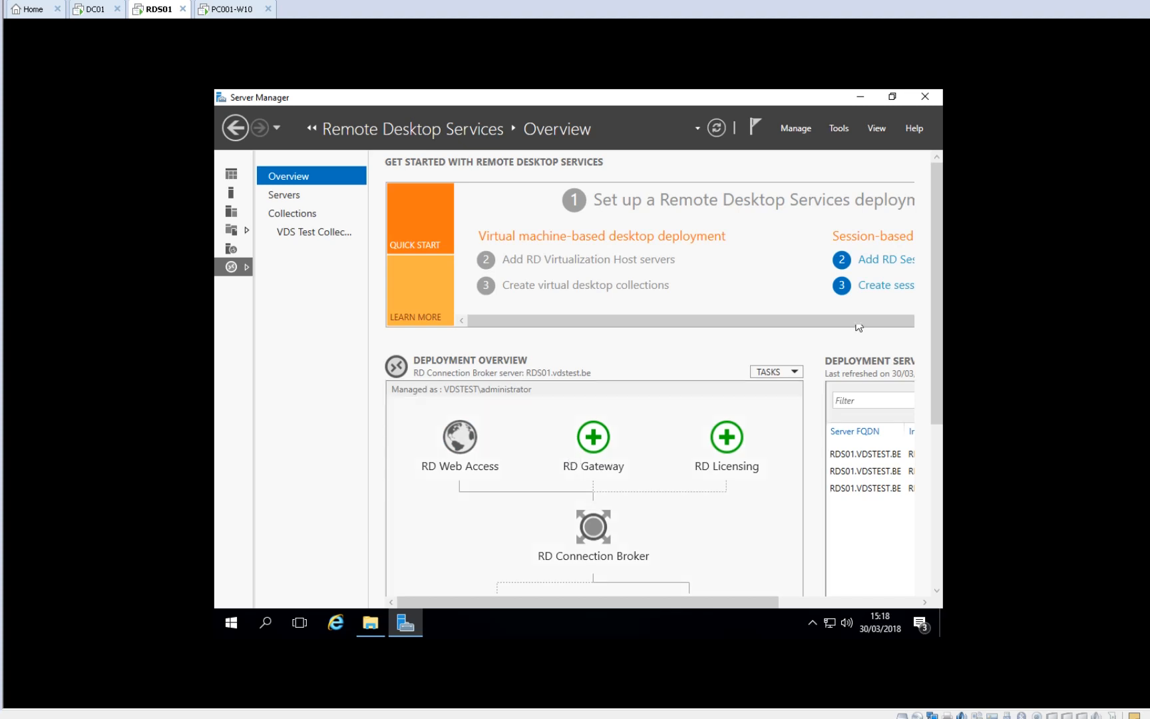
scroll(939, 241, down, 3)
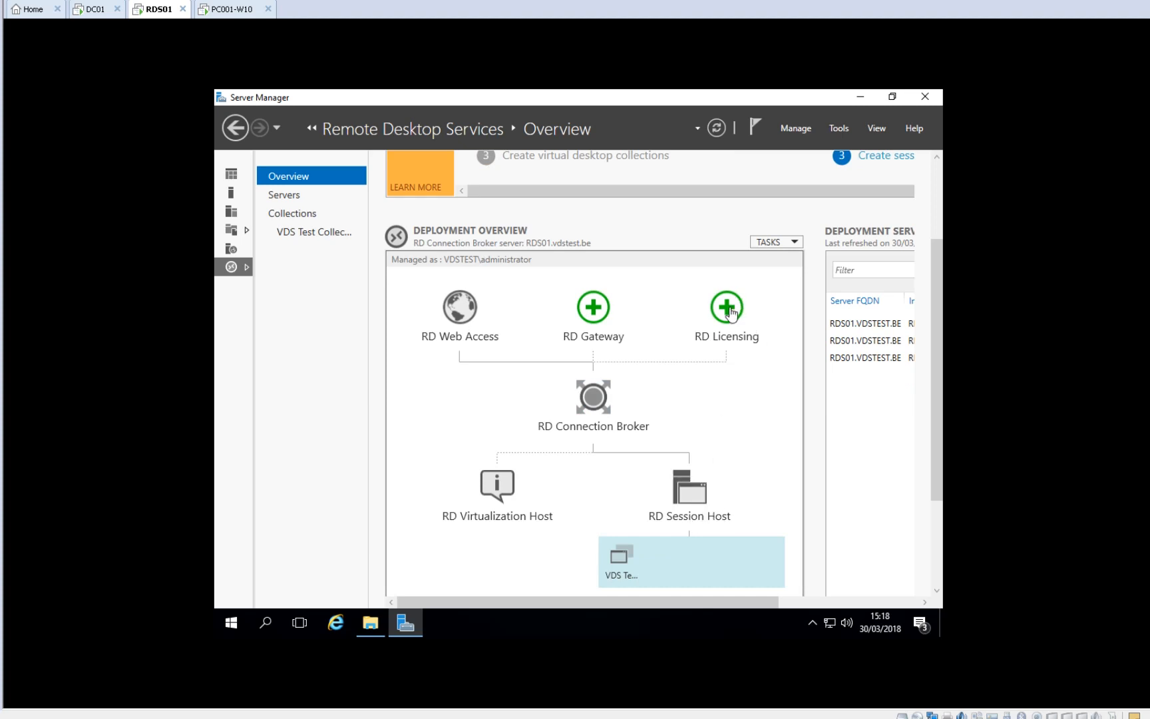
click(812, 623)
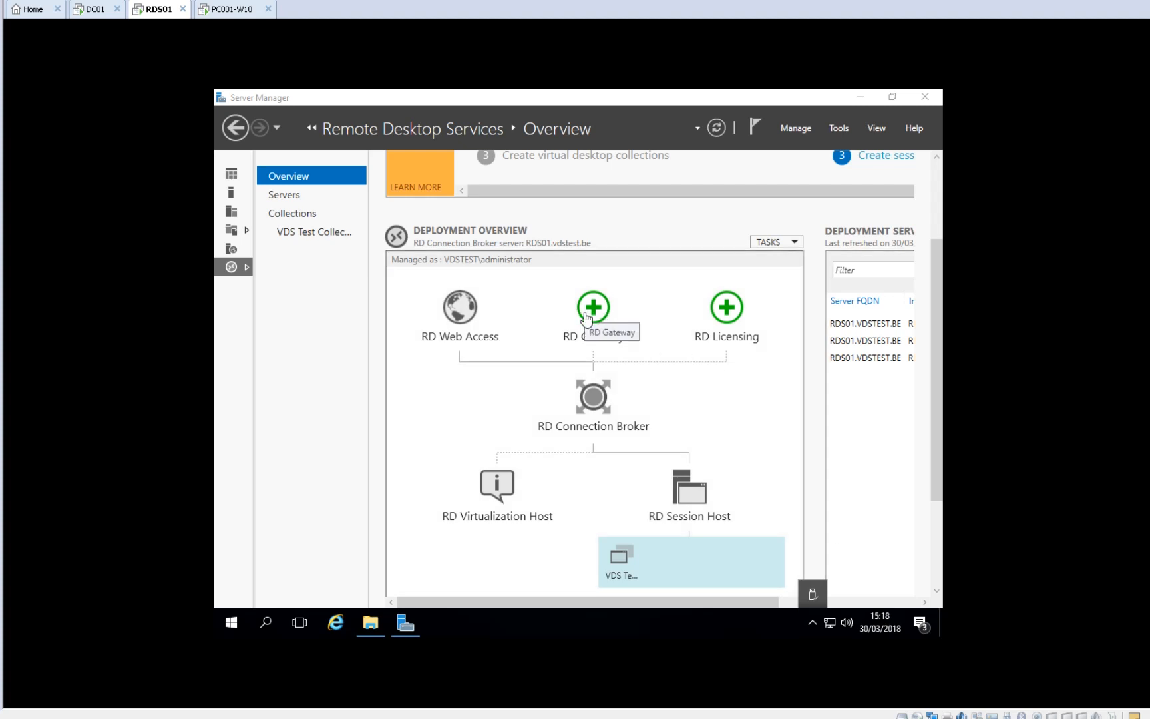
click(358, 405)
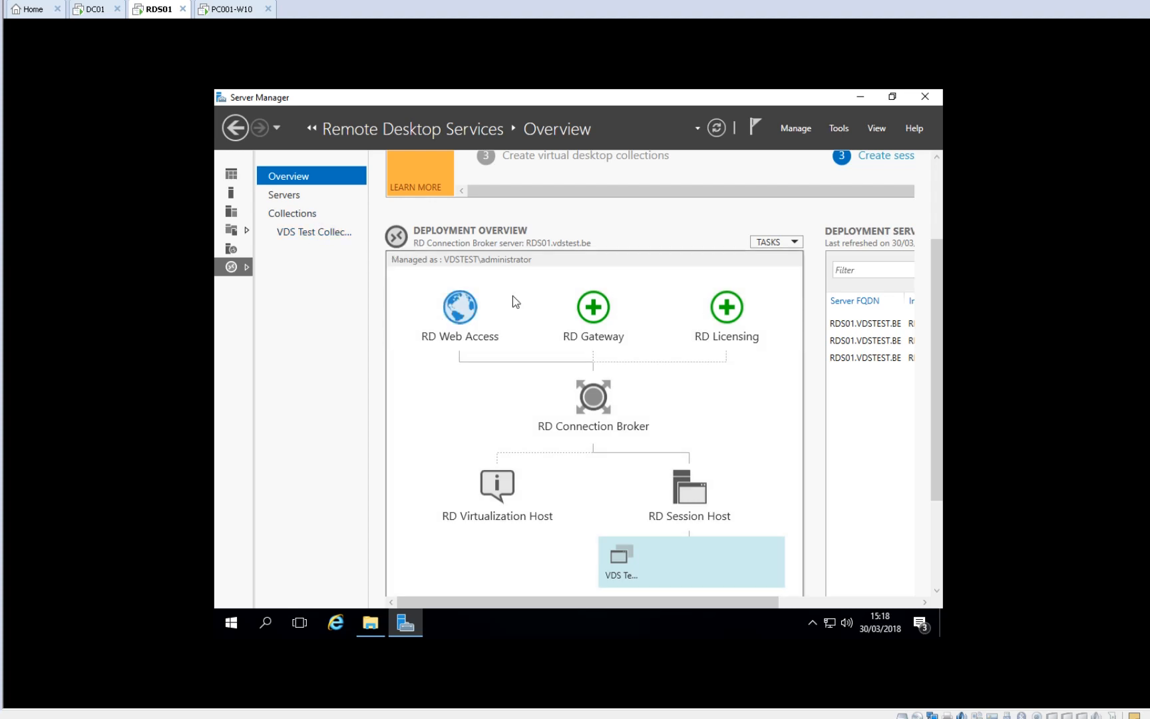
click(317, 234)
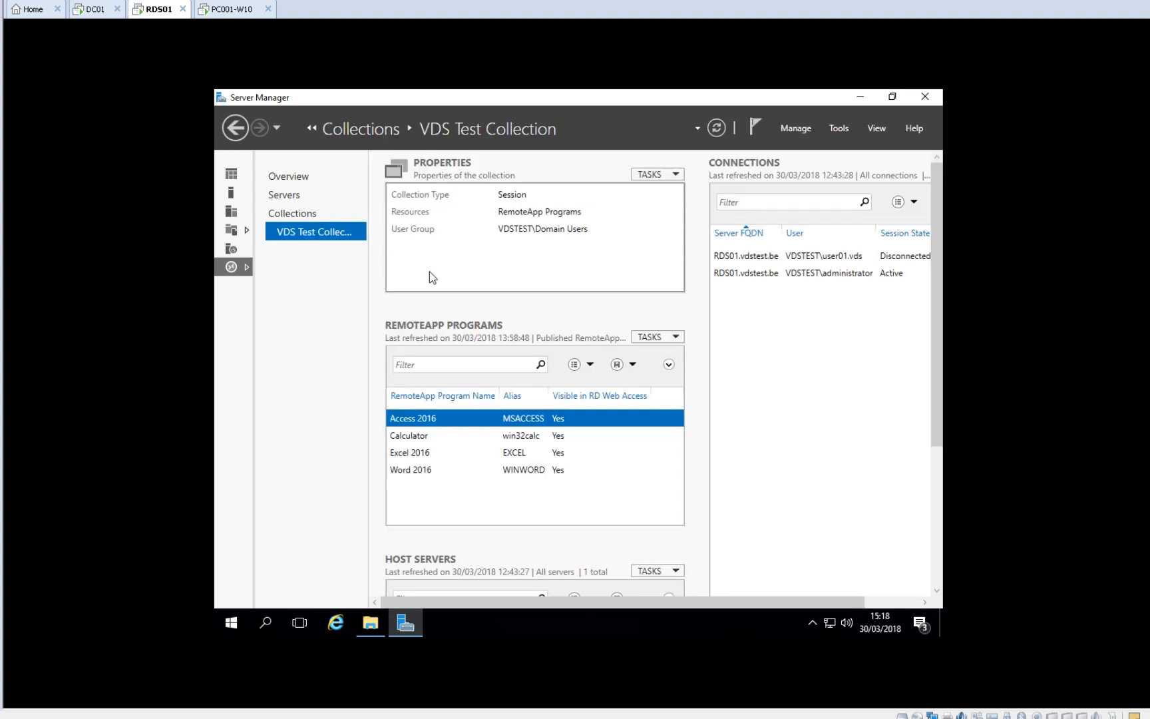
Examine the certificates assigned to the role services in the RDS deployment properties, and close the properties without changes.
click(285, 178)
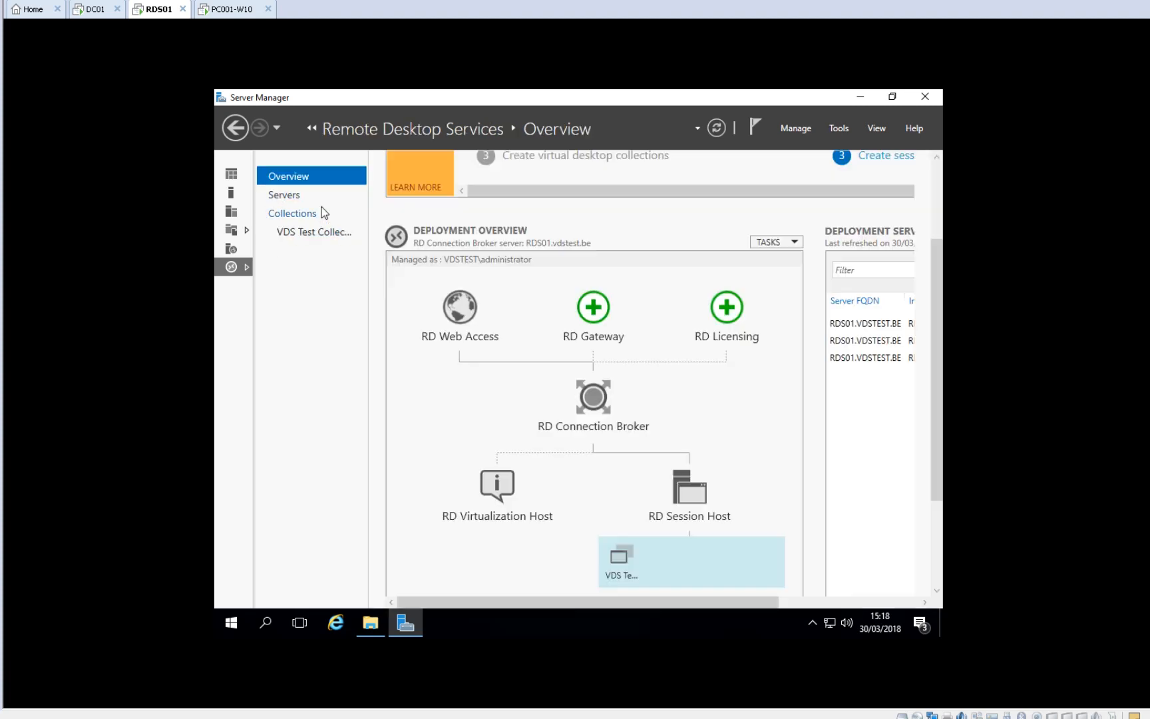
click(783, 243)
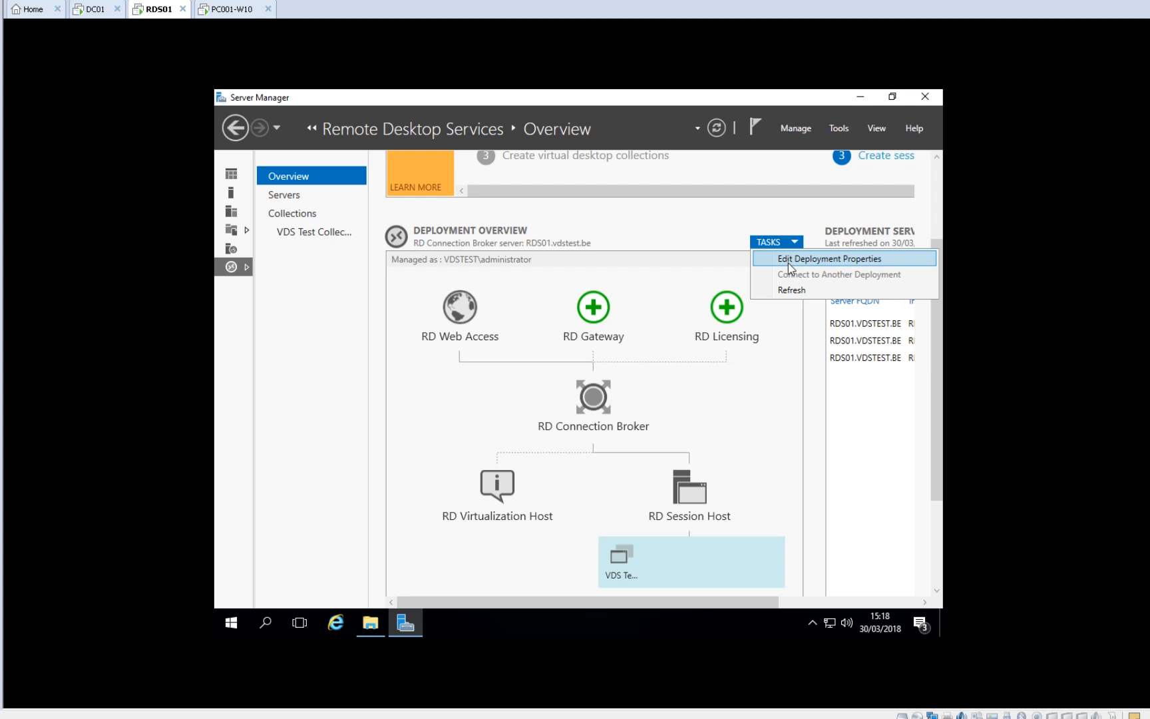
click(789, 260)
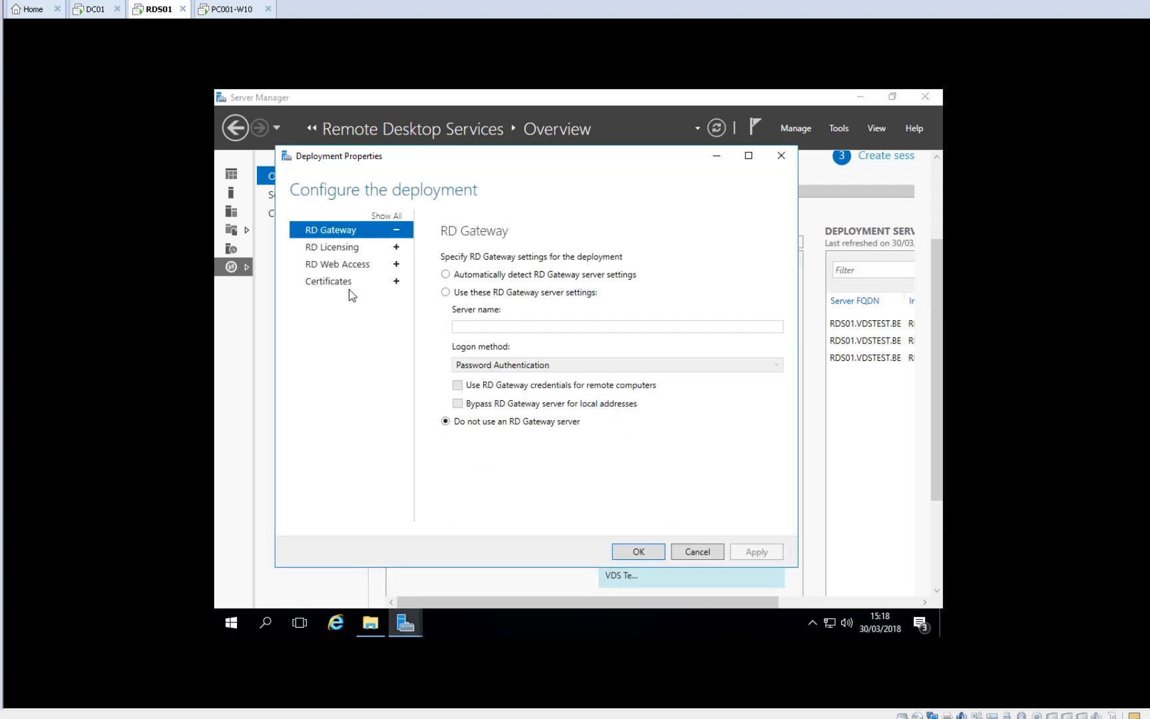
click(344, 284)
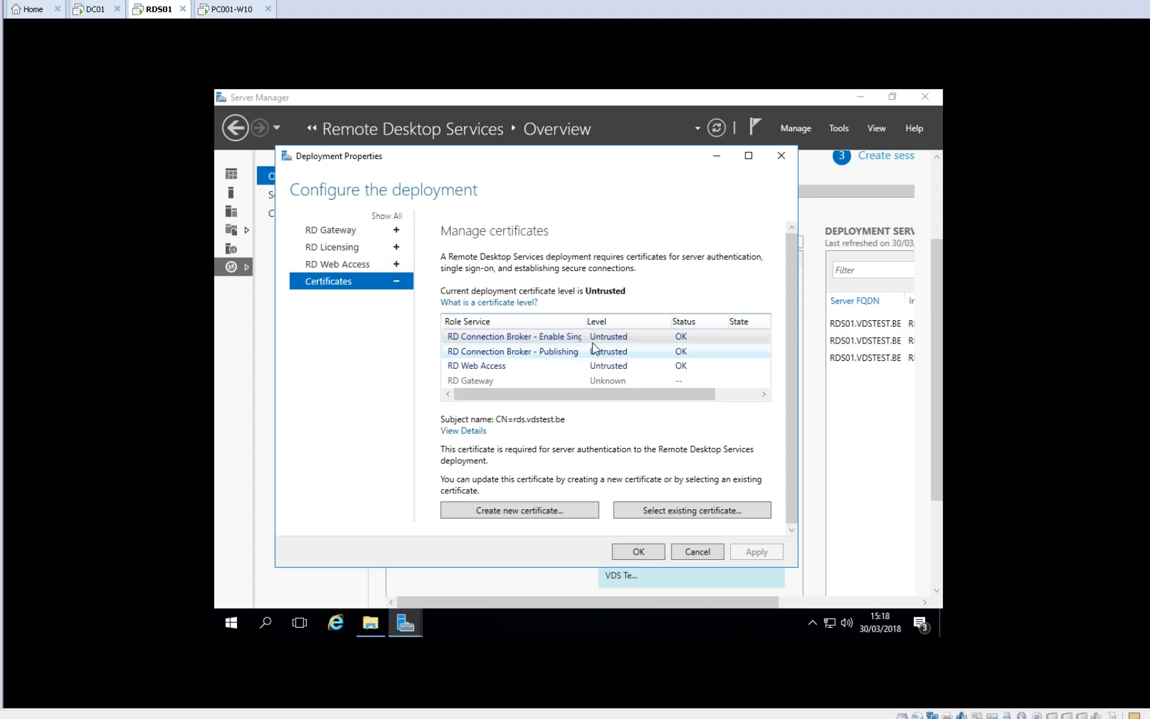
click(686, 555)
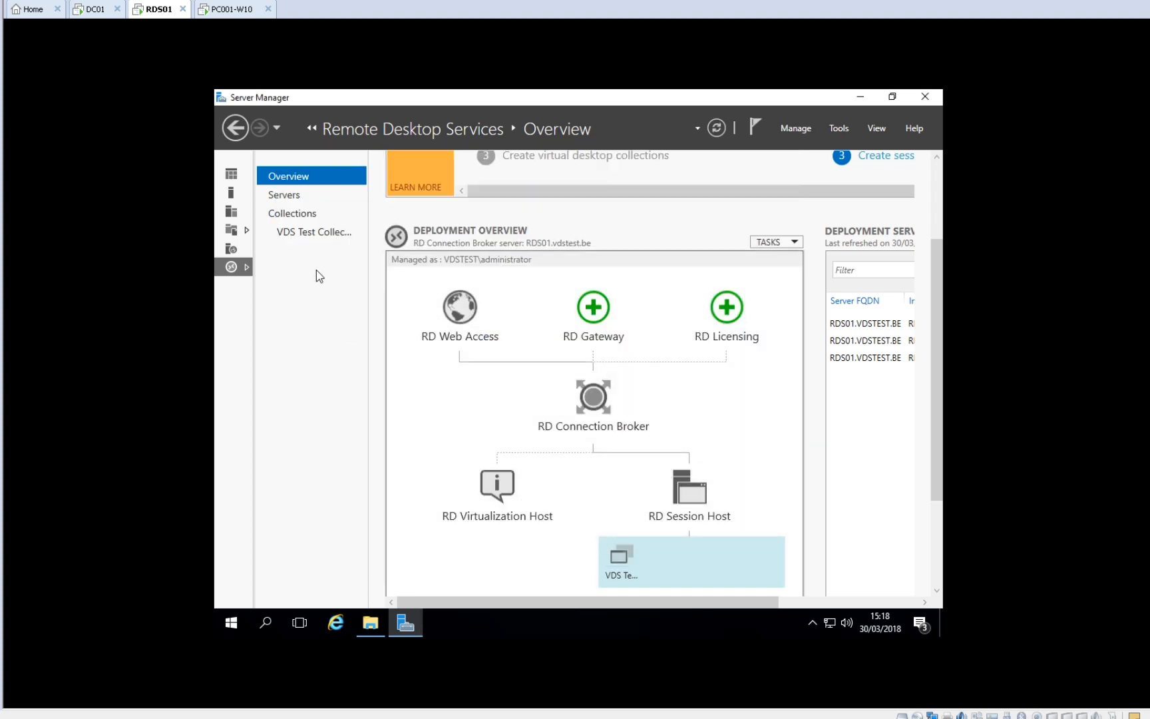
Switch to the PC001-W10 machine and open File Explorer.
click(229, 9)
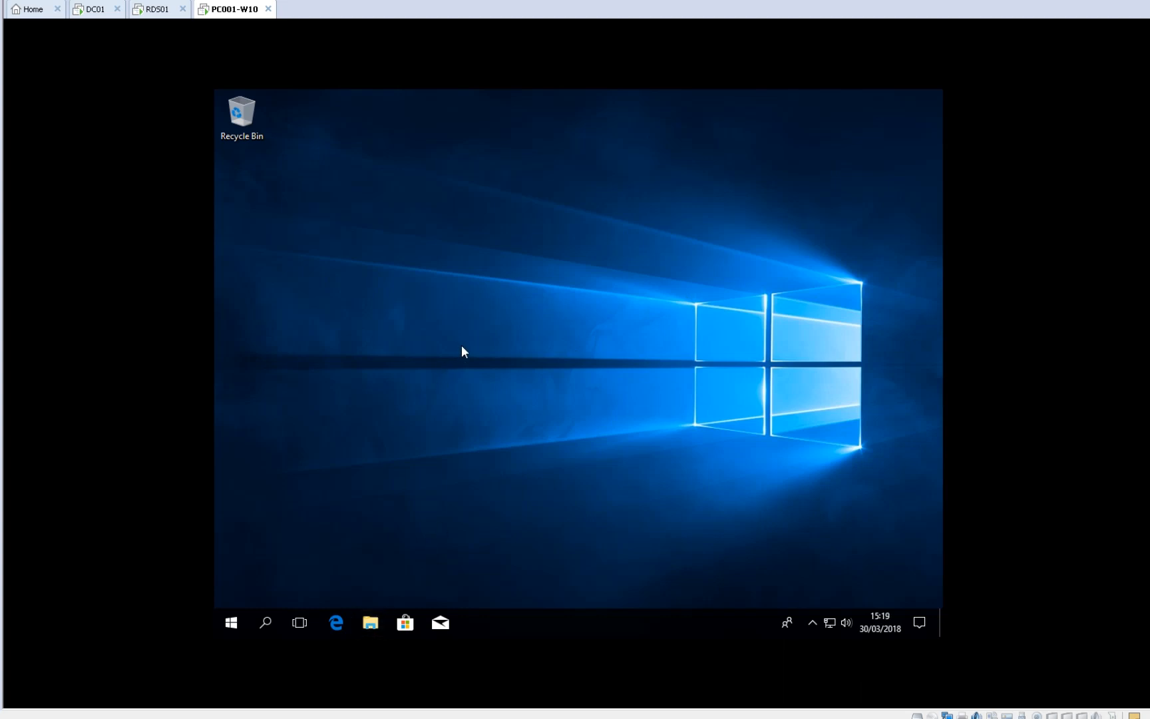
key(super+e)
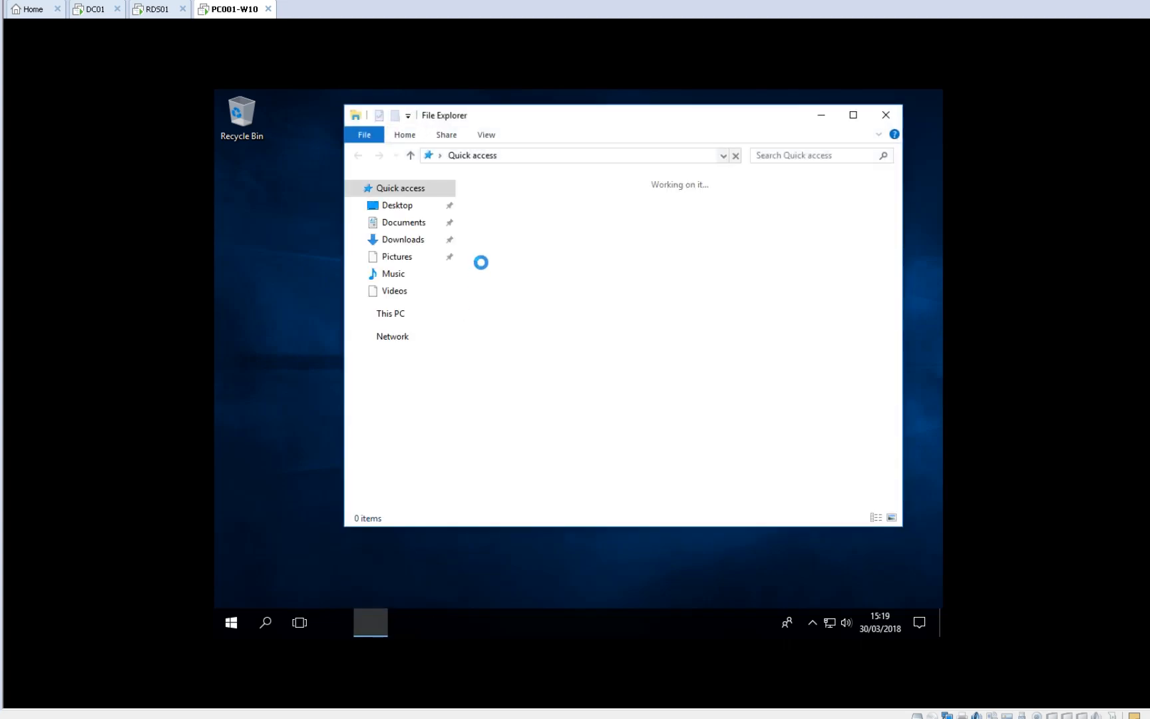
key(super+r)
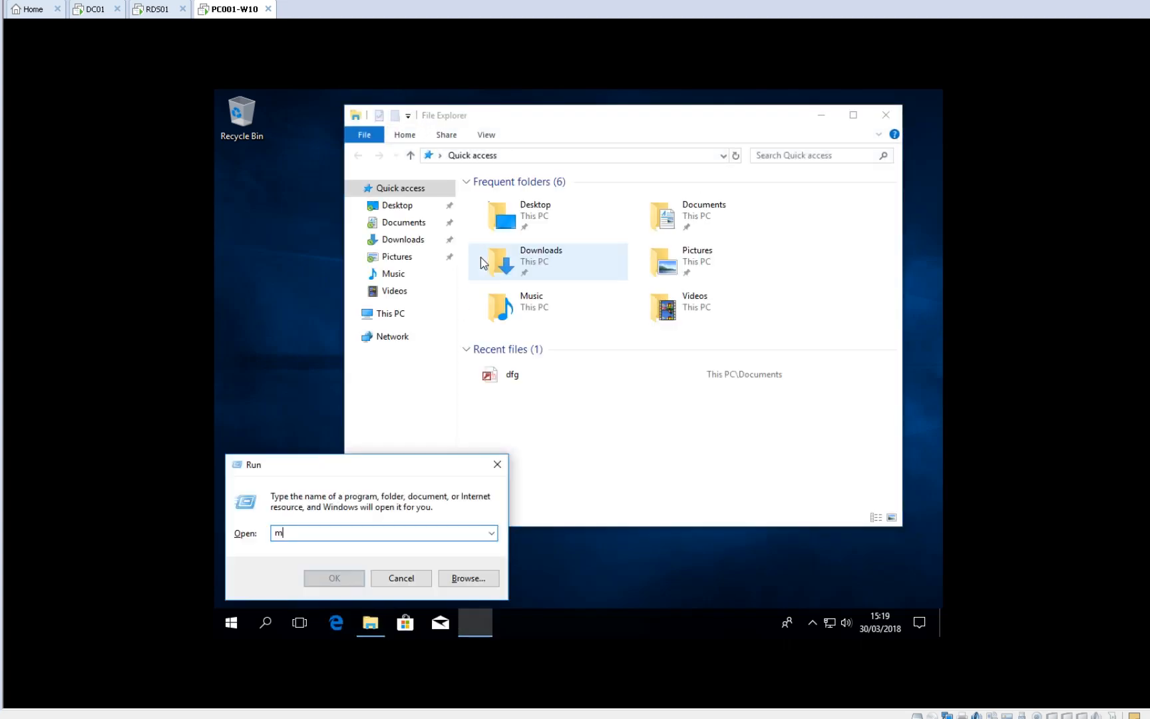
text(m)
key(Escape)
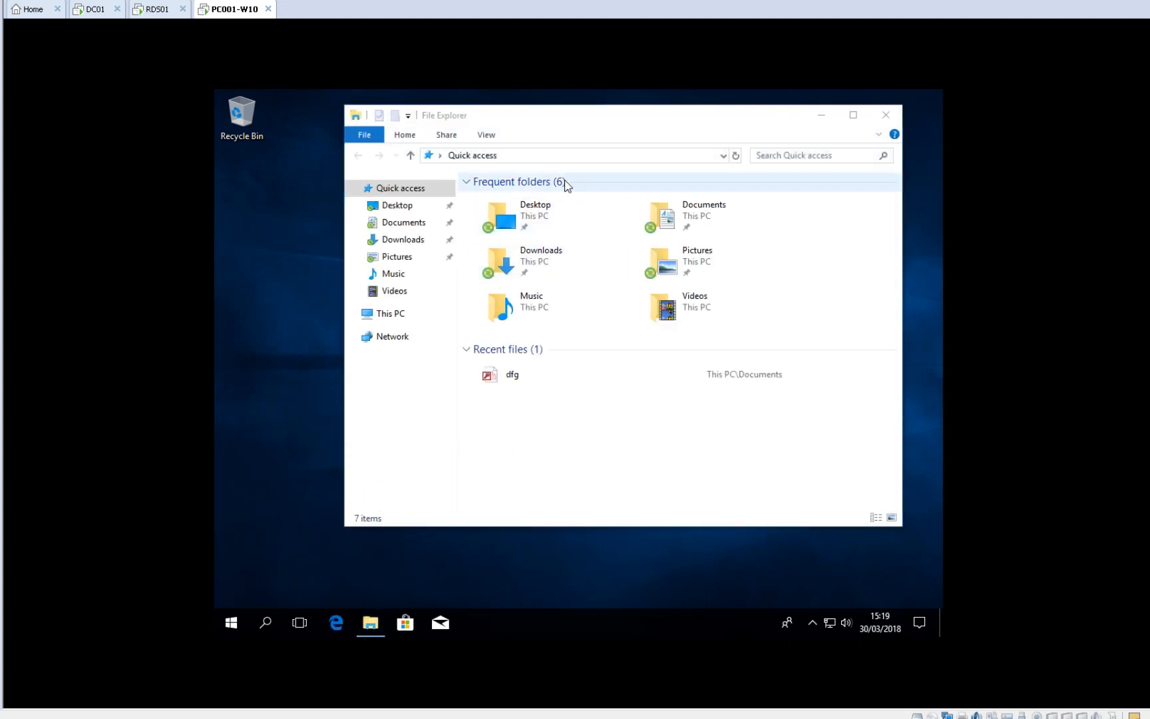
Browse to the network share \\vds-dc\users in File Explorer.
click(571, 155)
click(571, 156)
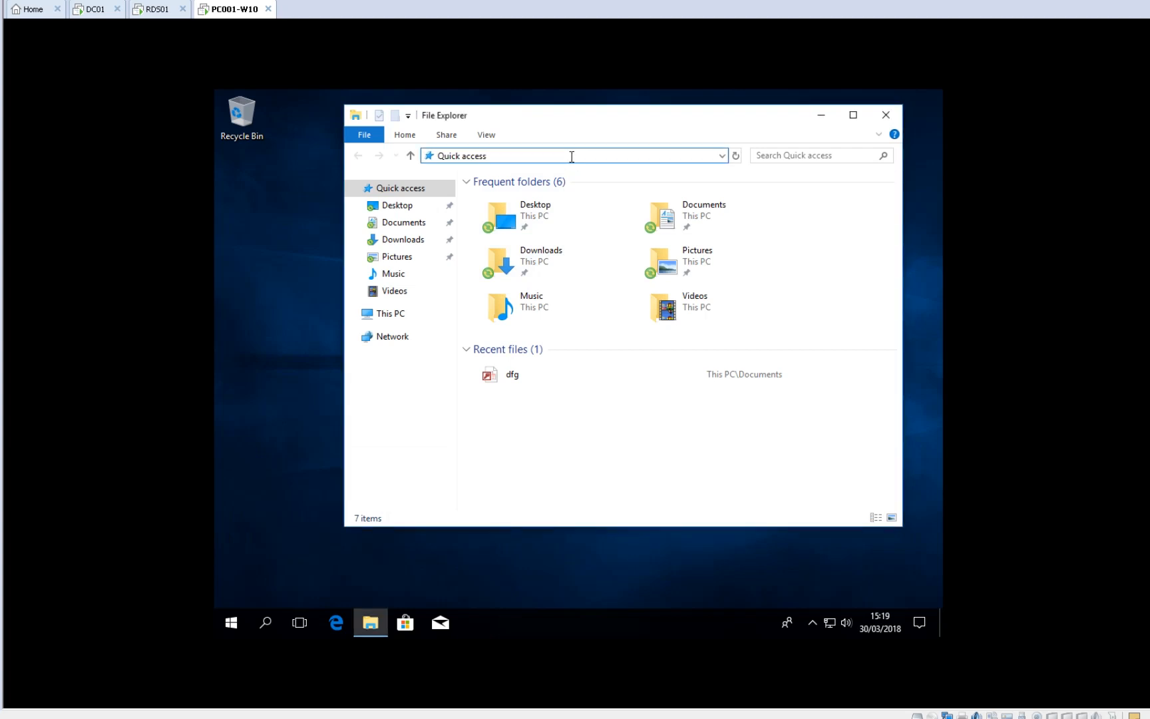
key(ctrl+a)
text(\\vds-dc\users)
key(Return)
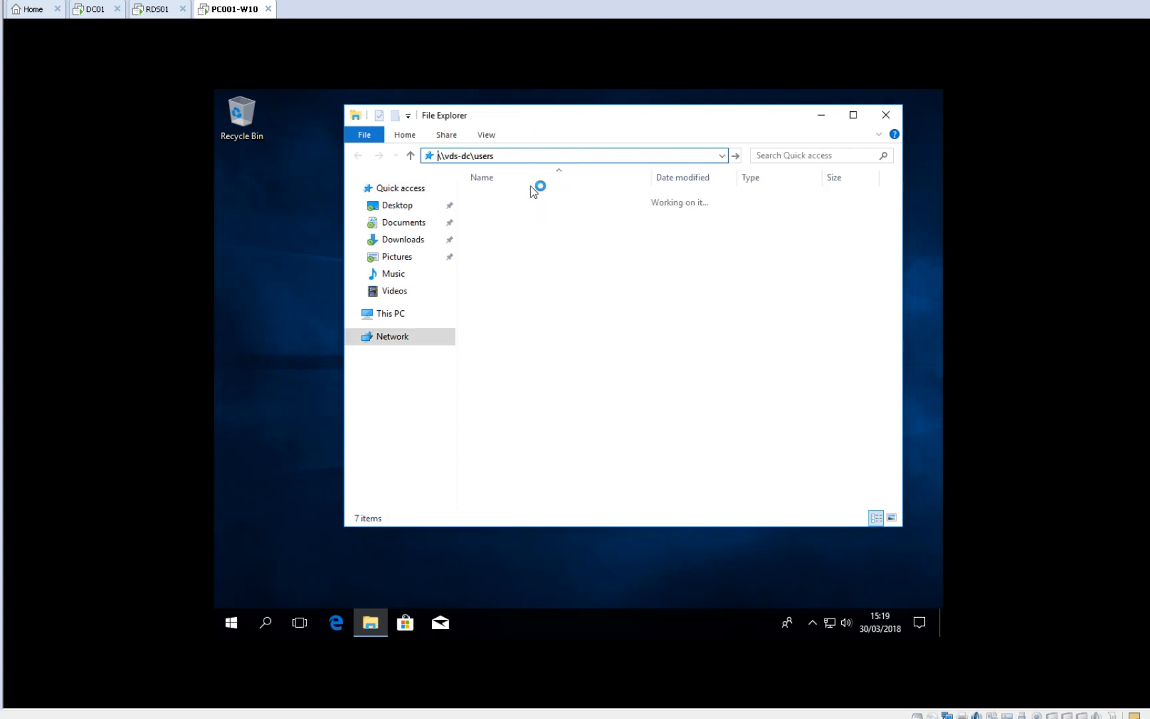
Start installing the rds.vdstest.be certificate file with Local Machine as the store location.
click(505, 228)
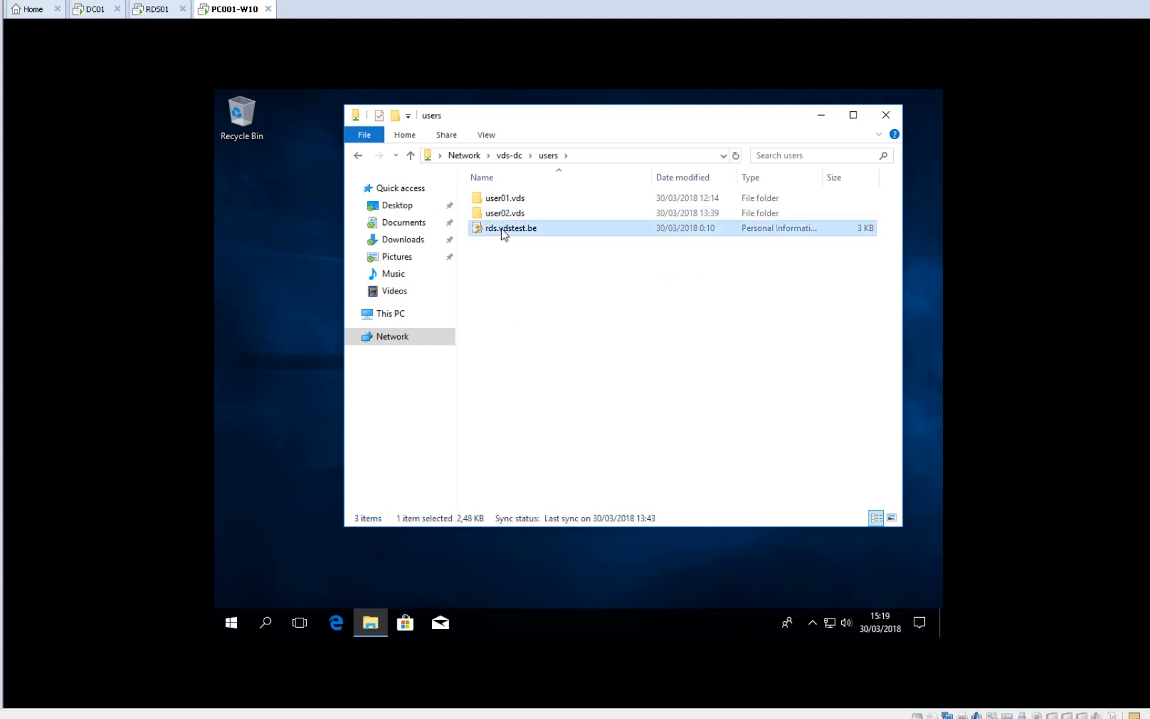
right_click(510, 233)
click(519, 238)
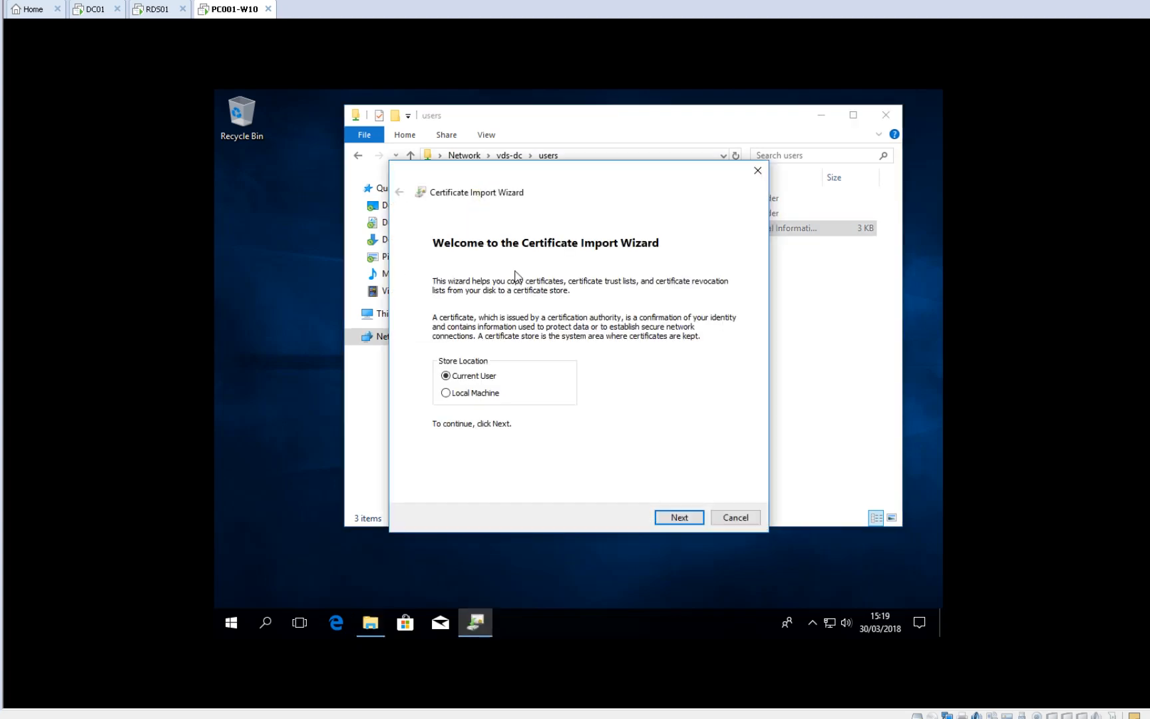
click(491, 396)
click(676, 517)
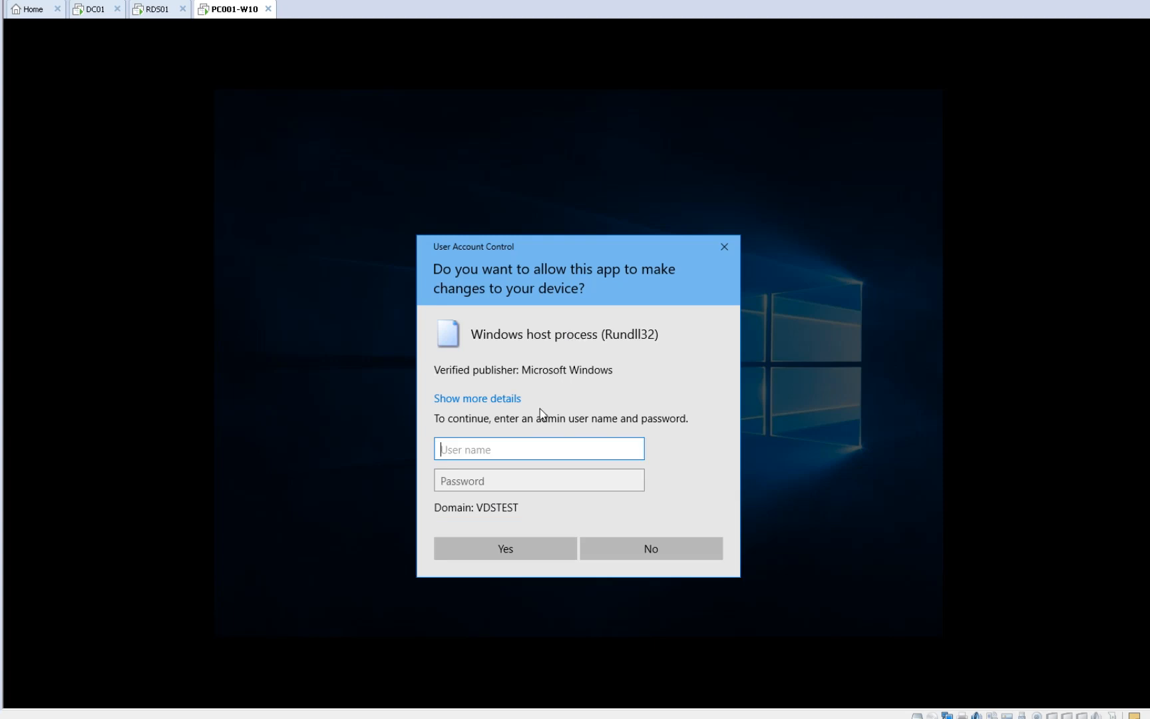
Authorize the certificate import with the user name administrator and the account password.
text(administrator)
key(Tab)
key(shift+Tab)
text(ad)
key(ctrl+a)
text(administrator)
key(Tab)
text(••••••)
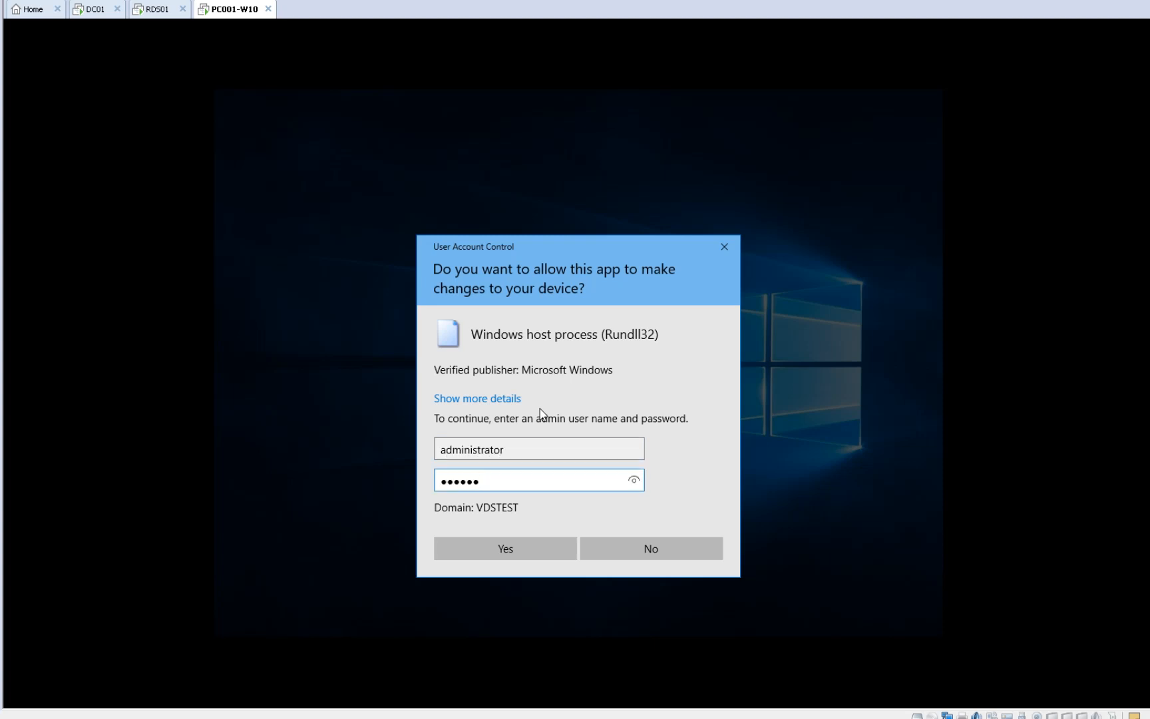
text(••••)
key(Return)
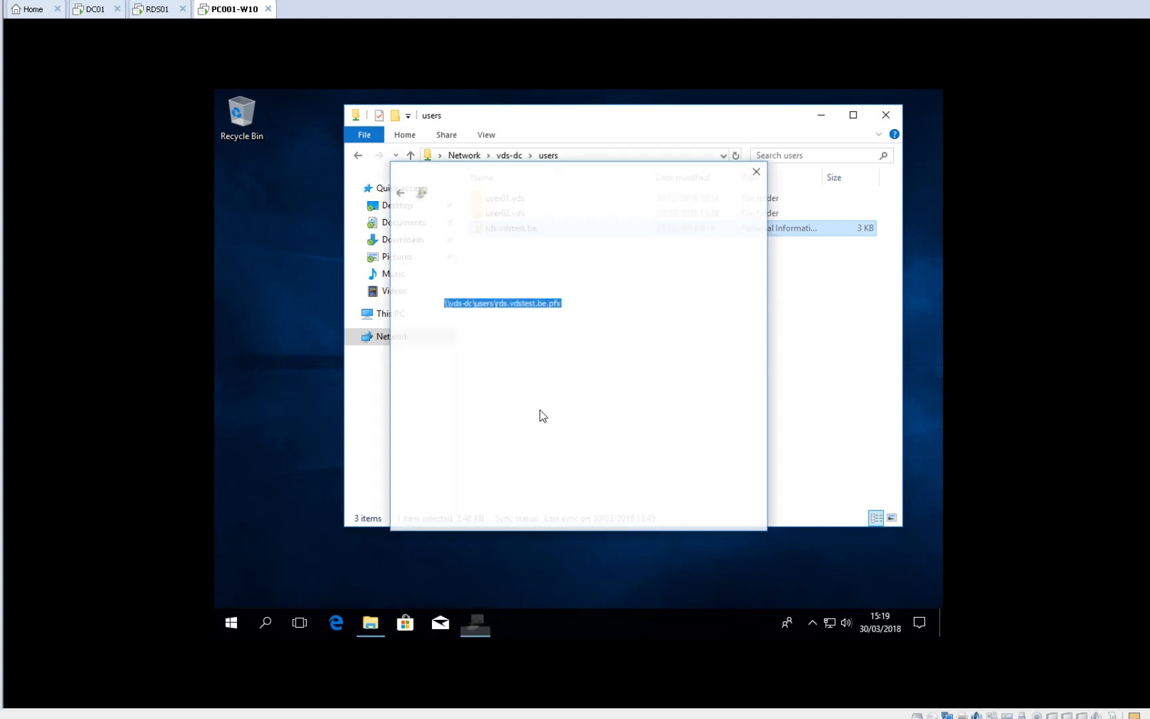
Accept rds.vdstest.be.pfx as the file to import and enter the private key password.
click(668, 512)
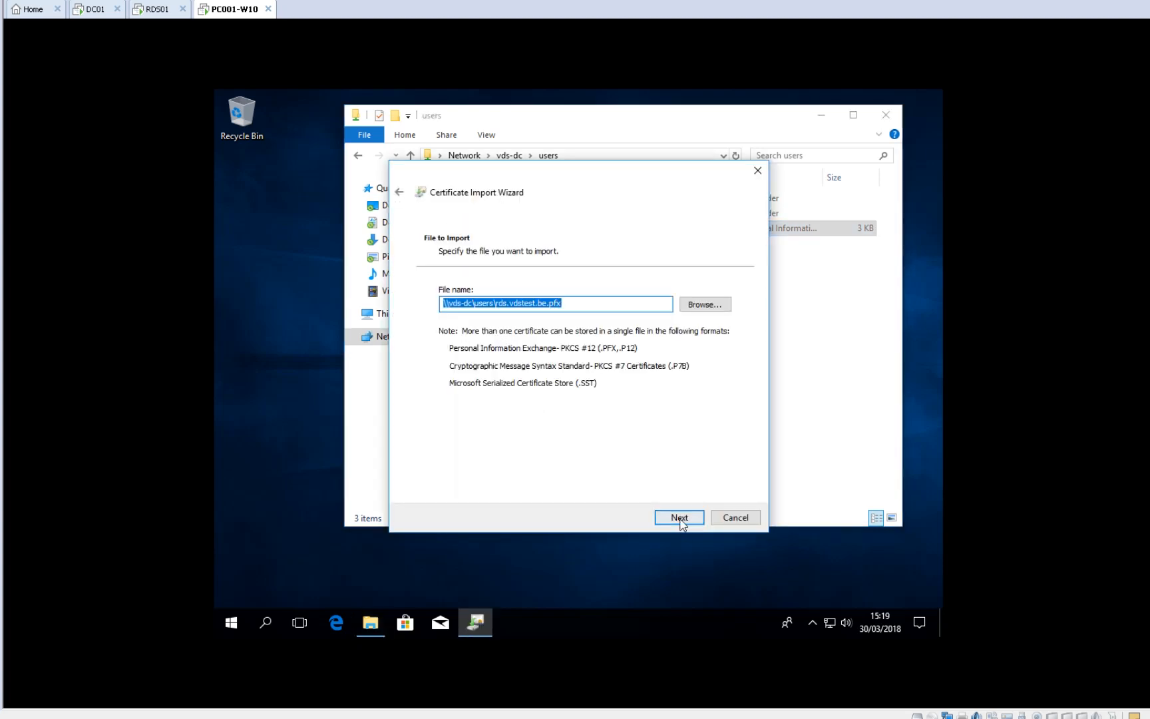
text(••••••••)
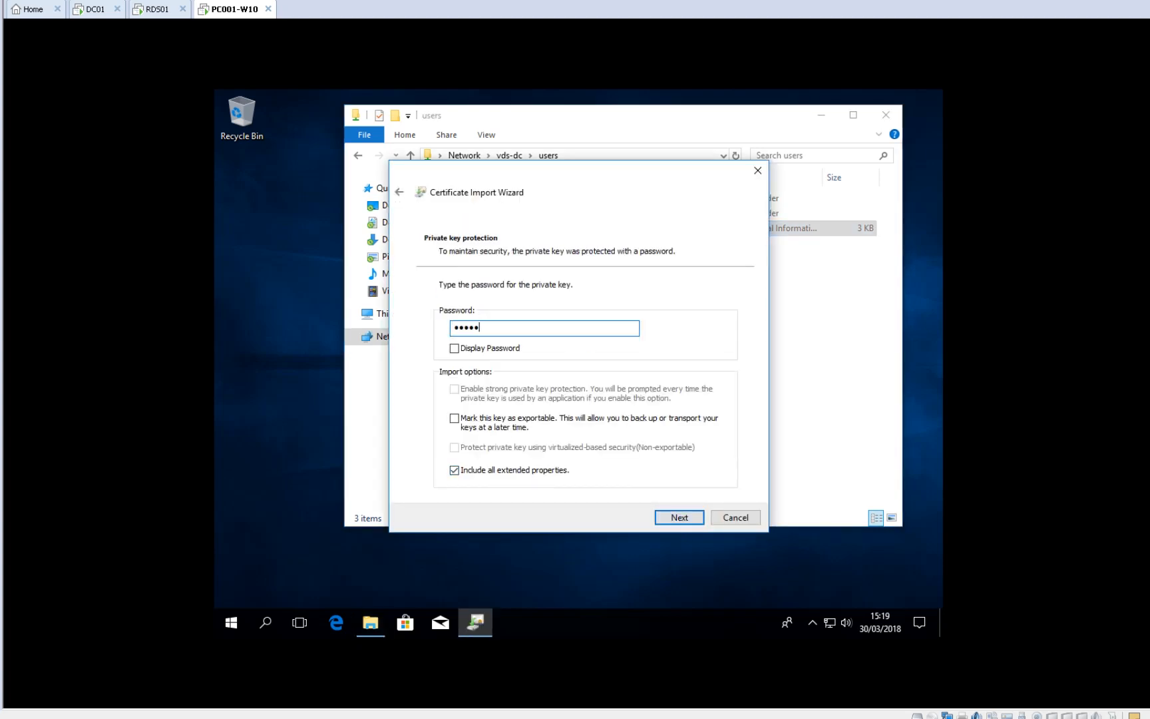
click(675, 517)
Choose Trusted Root Certification Authorities as the store for all certificates, and cancel the import wizard.
click(463, 340)
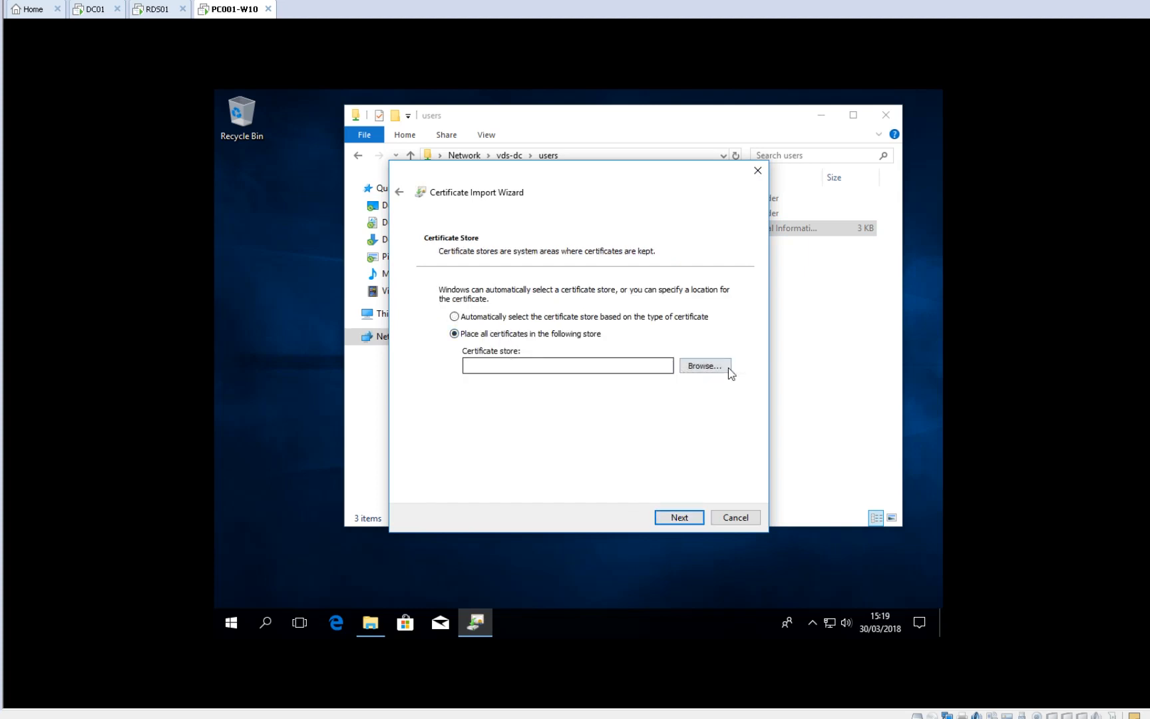
click(724, 365)
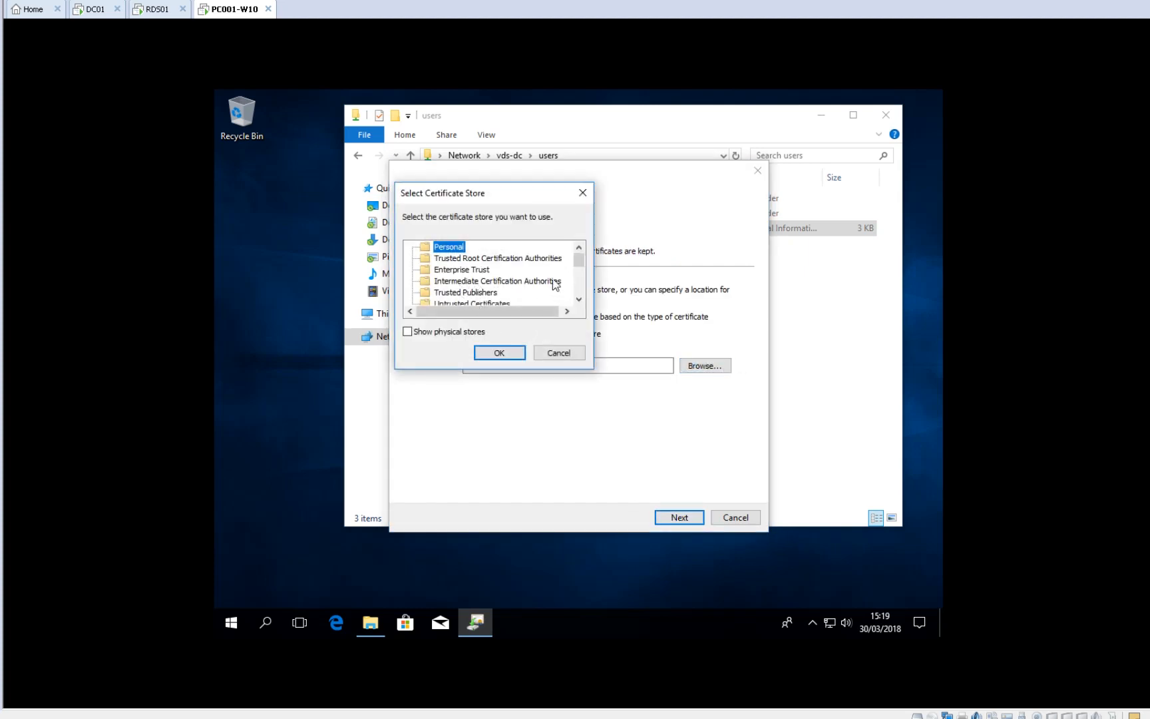
click(465, 261)
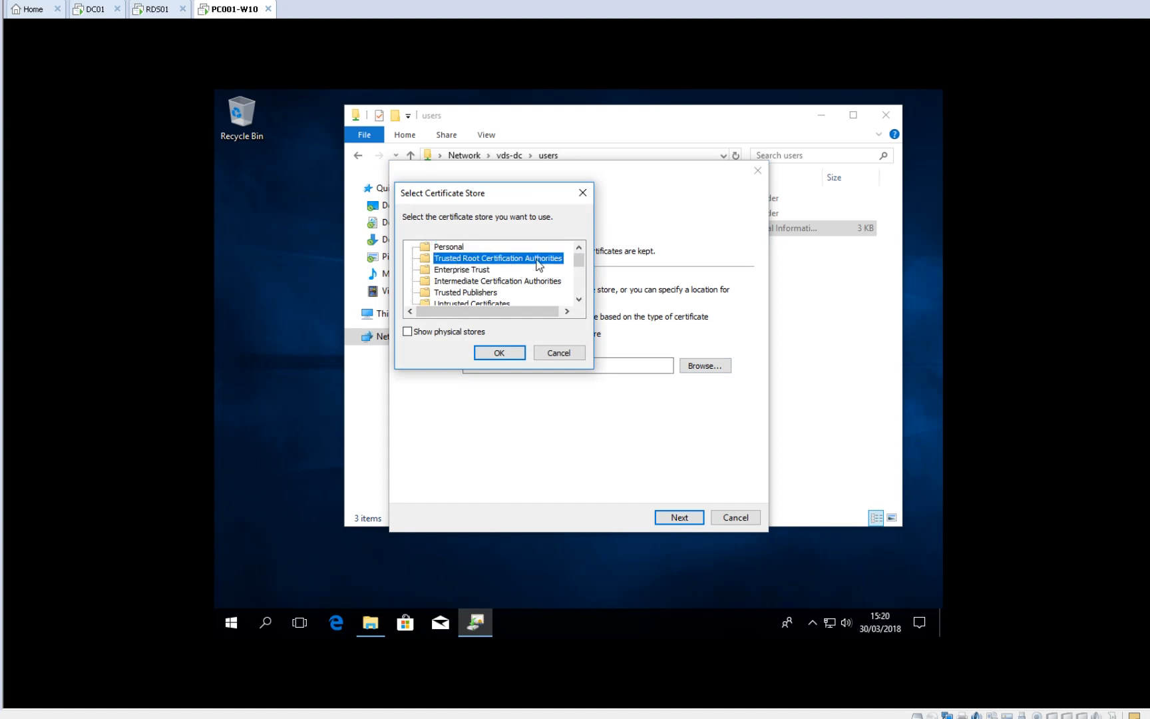
click(484, 353)
key(Escape)
key(Escape)
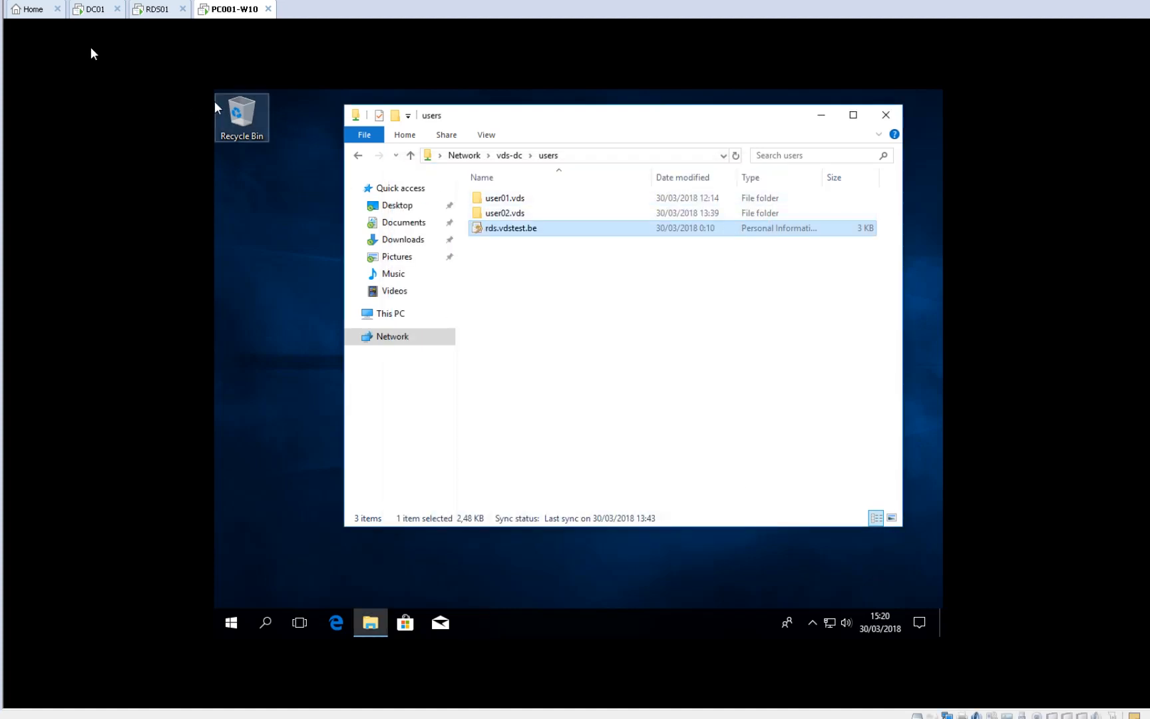
Switch to DC01 and highlight the default connection URL in the Default Domain Policy settings.
click(90, 13)
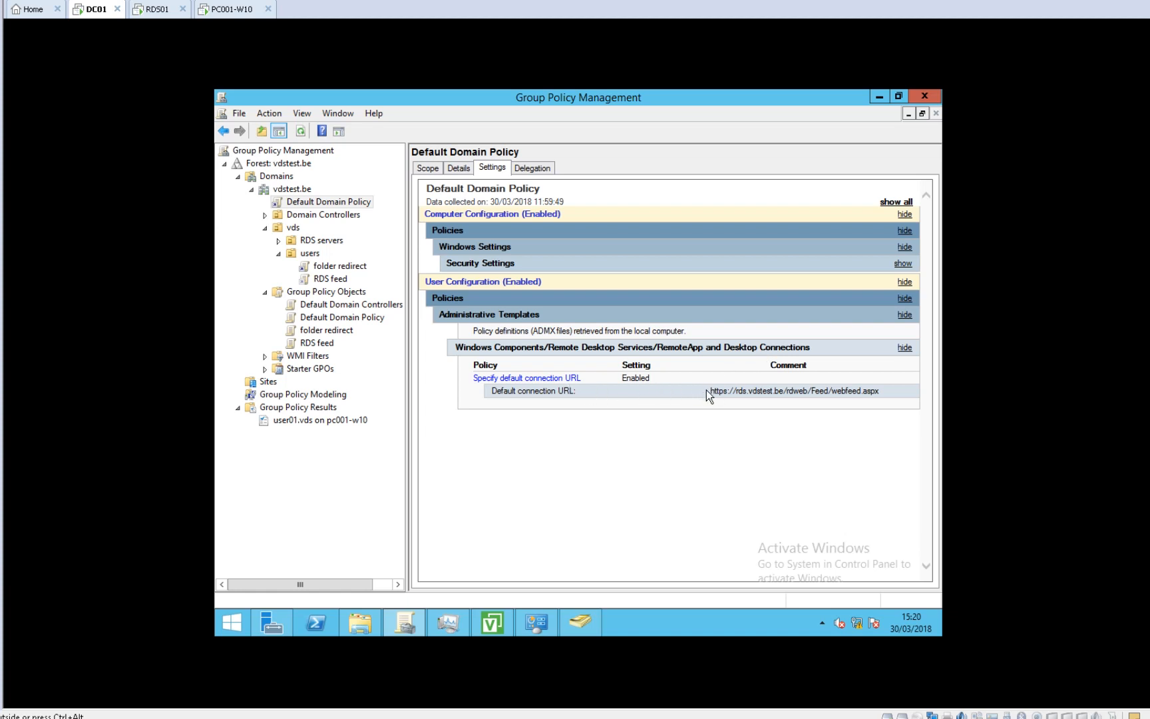
drag(706, 390, 860, 392)
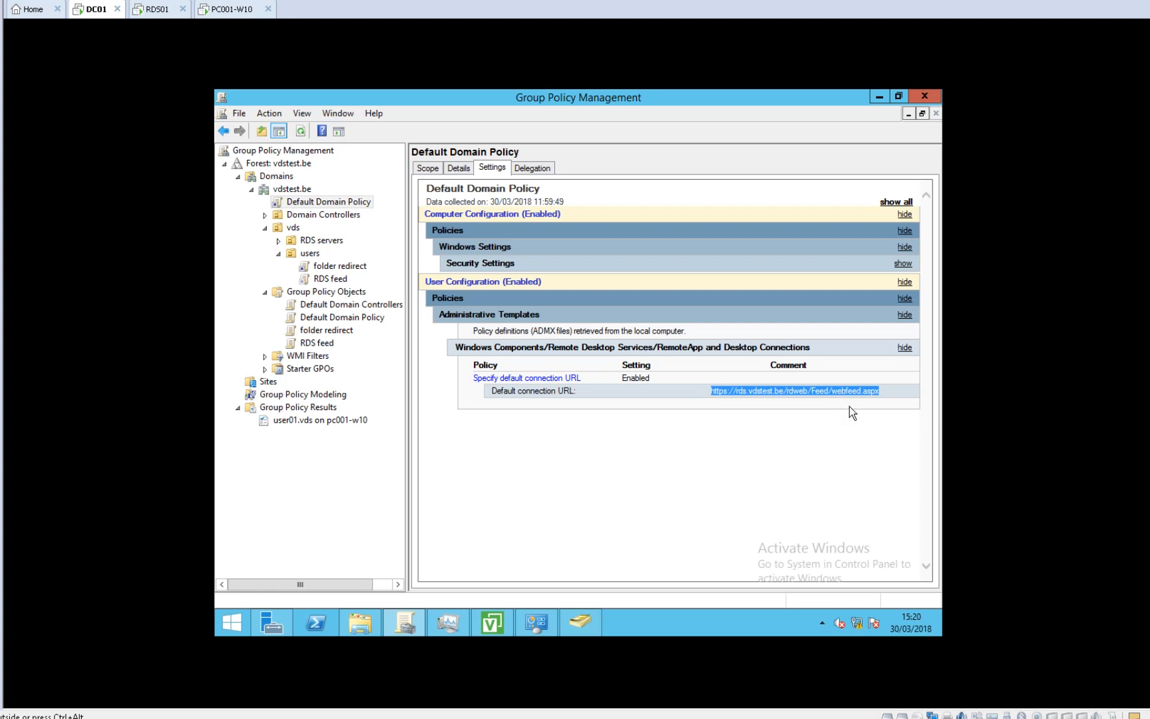
click(833, 413)
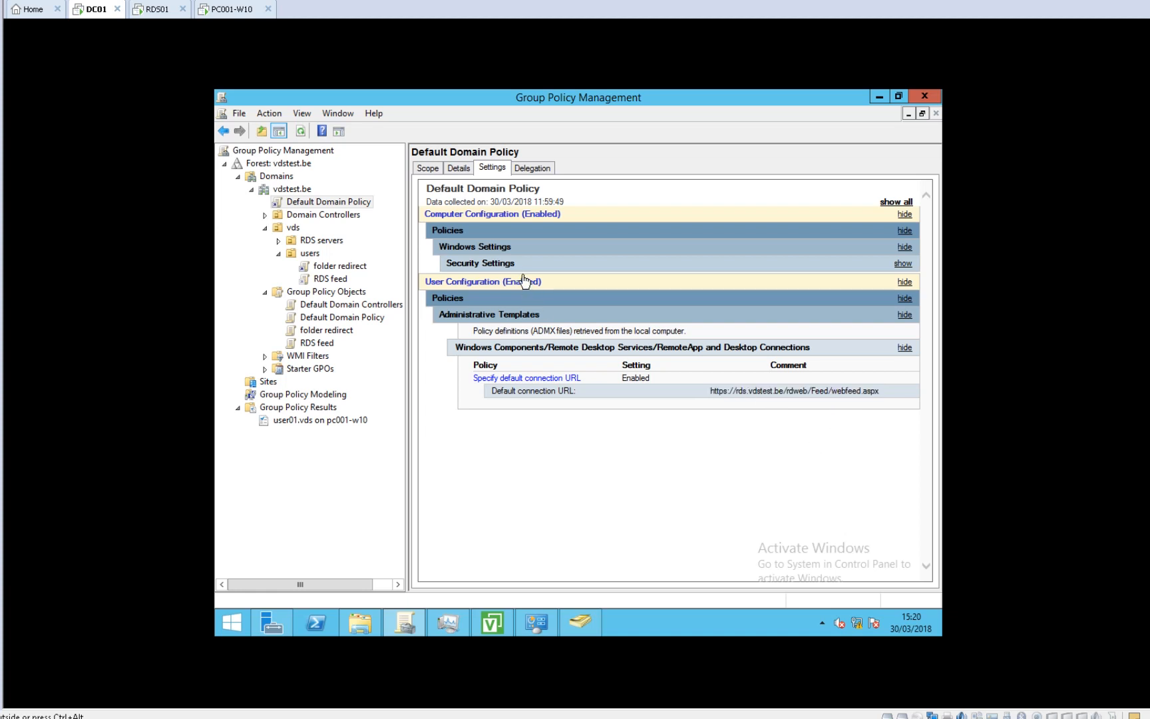
Switch to RDS01 and publish PowerPoint 2016 as a RemoteApp program in the VDS Test Collection.
click(158, 12)
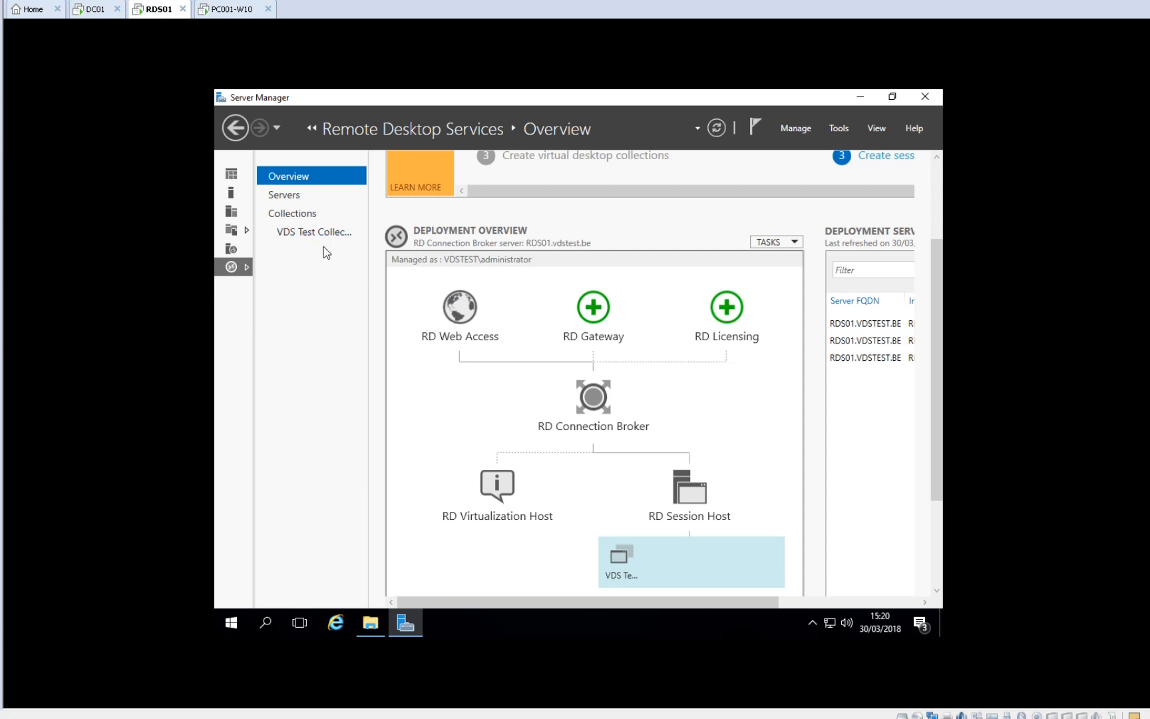
click(313, 233)
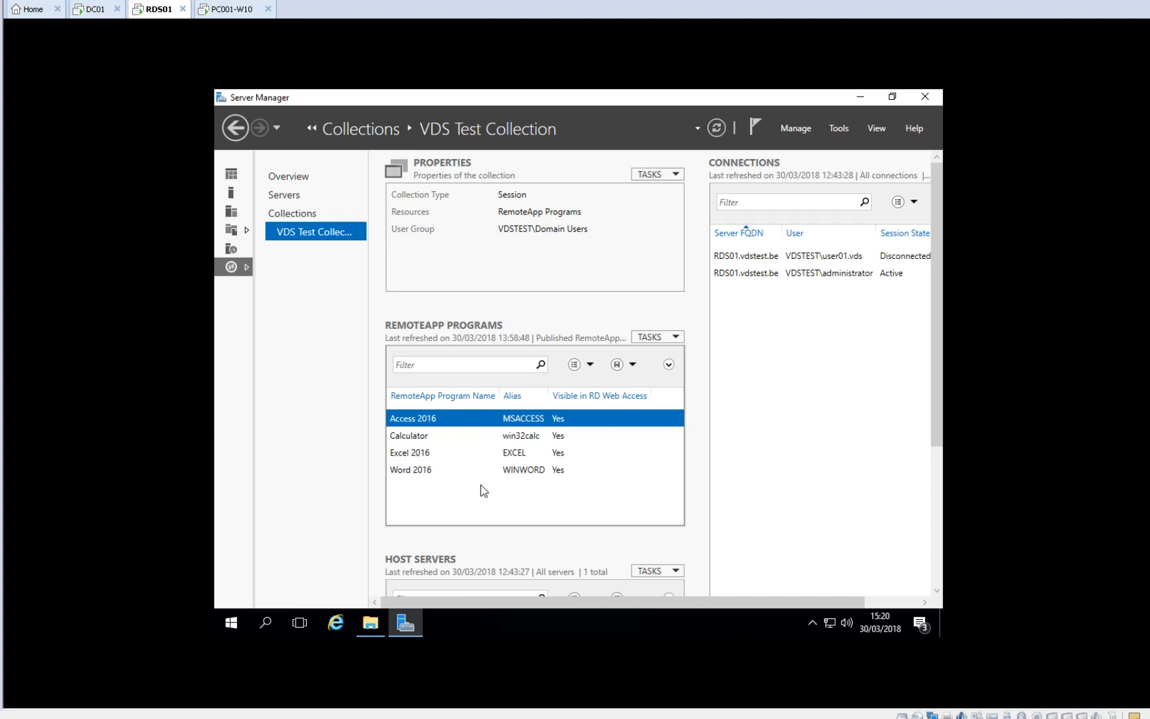
click(670, 337)
click(665, 350)
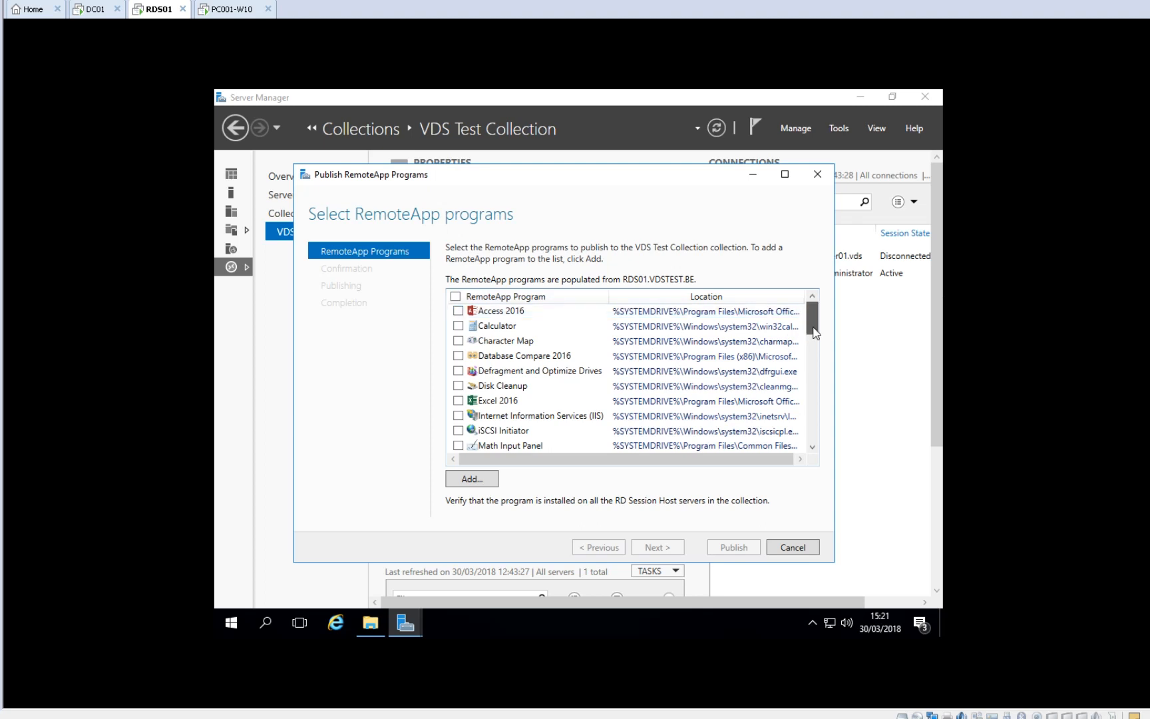
drag(811, 320, 810, 375)
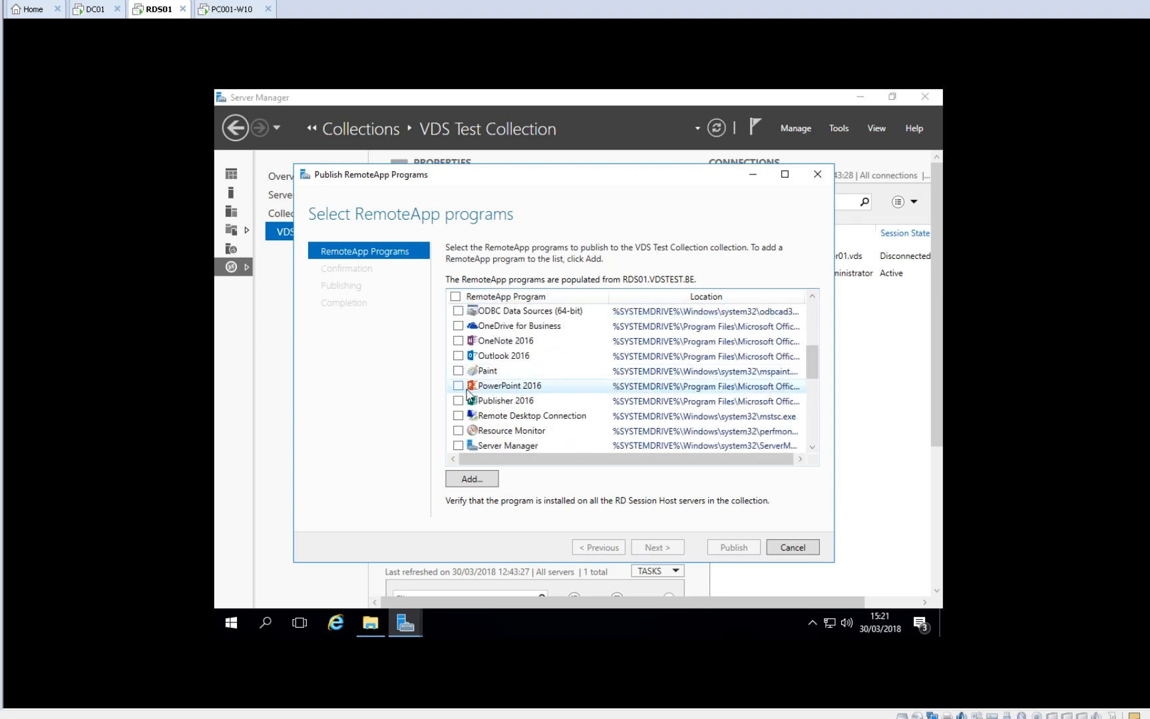
click(458, 387)
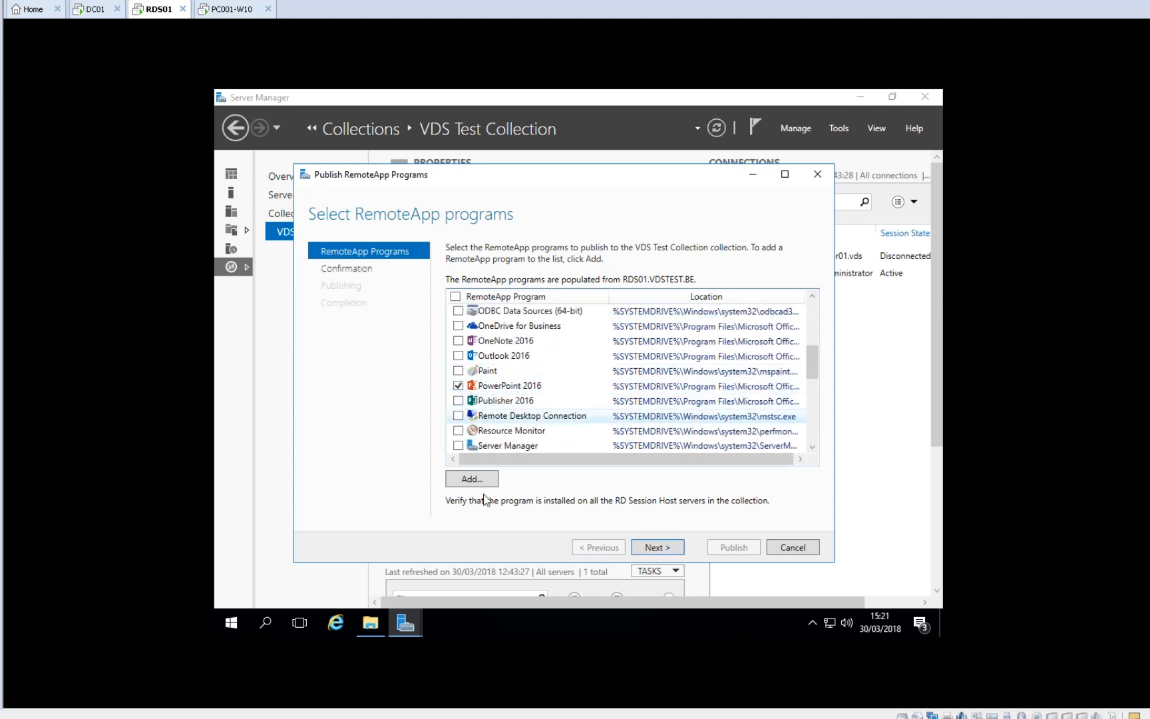
click(672, 548)
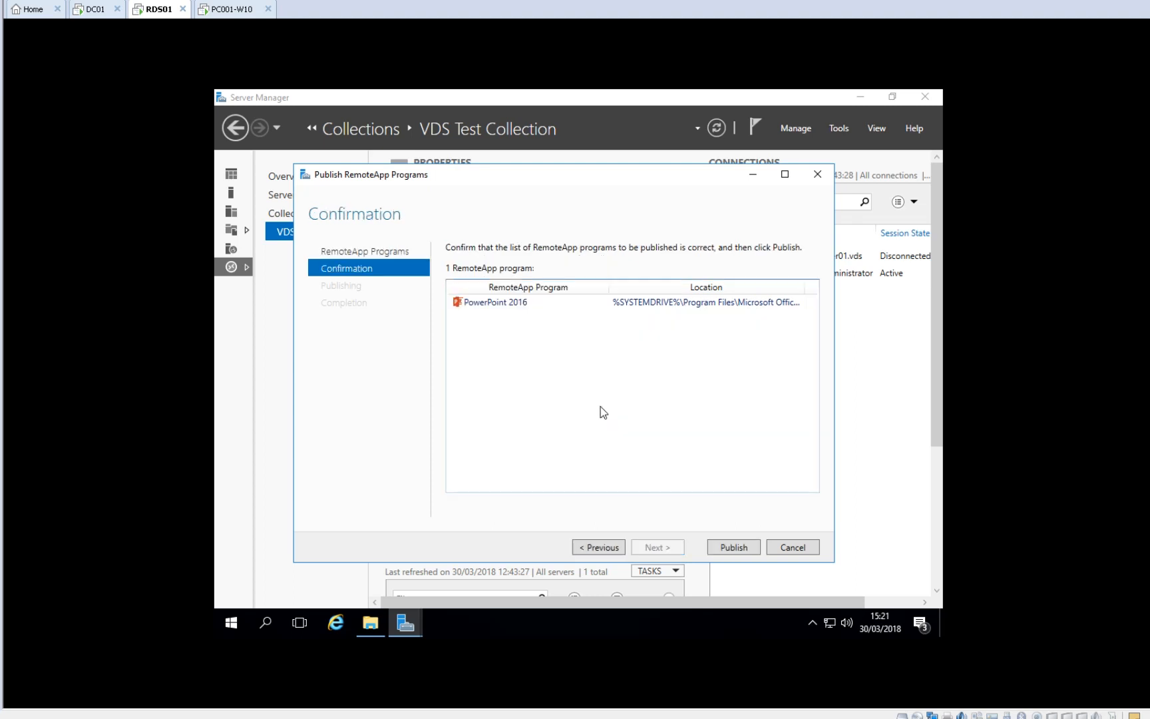
click(714, 548)
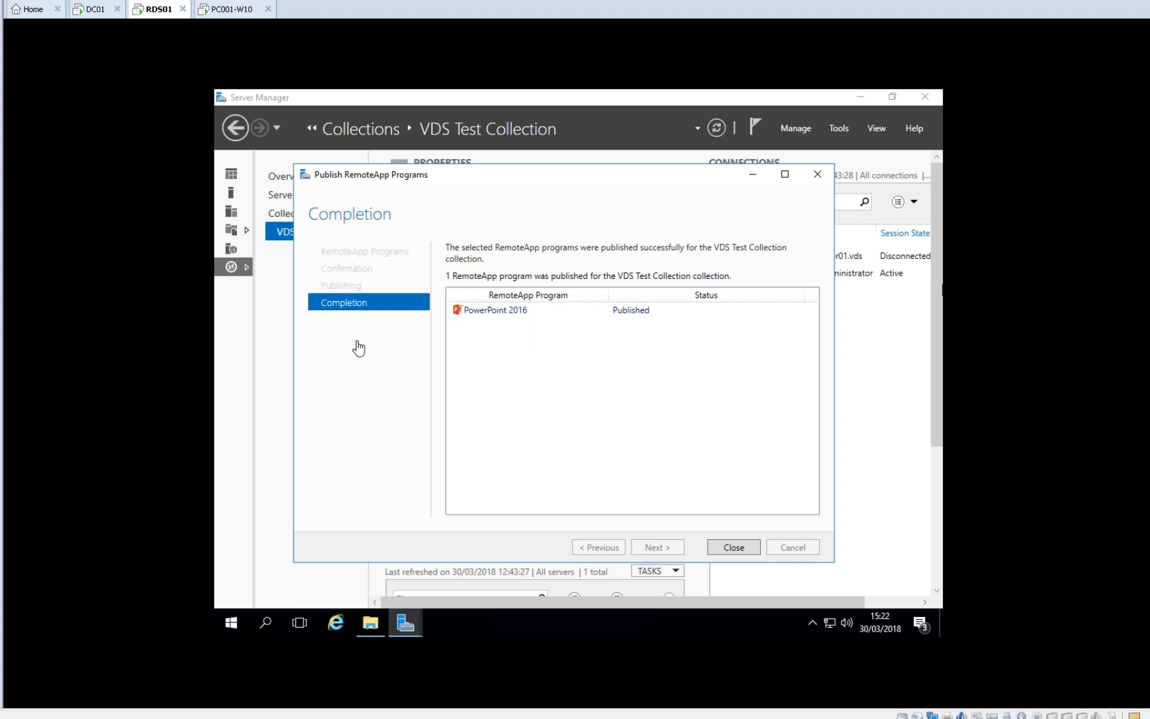
click(712, 549)
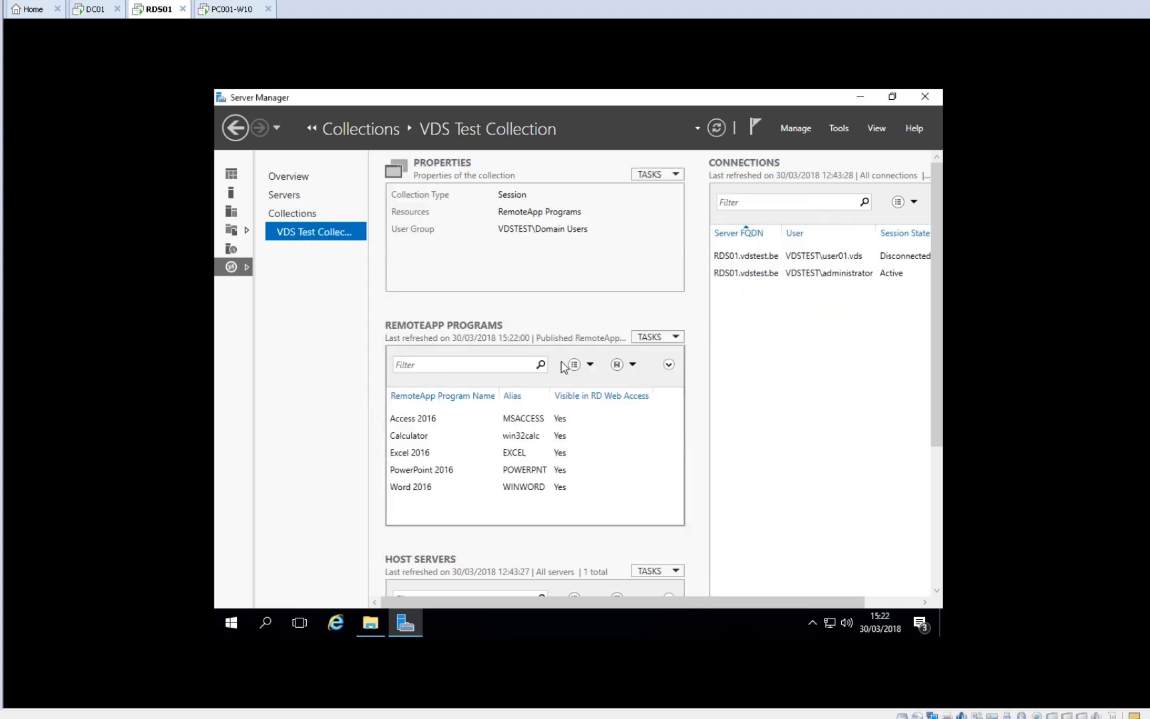
Associate all listed file types with the PowerPoint 2016 RemoteApp program and apply the change.
click(420, 473)
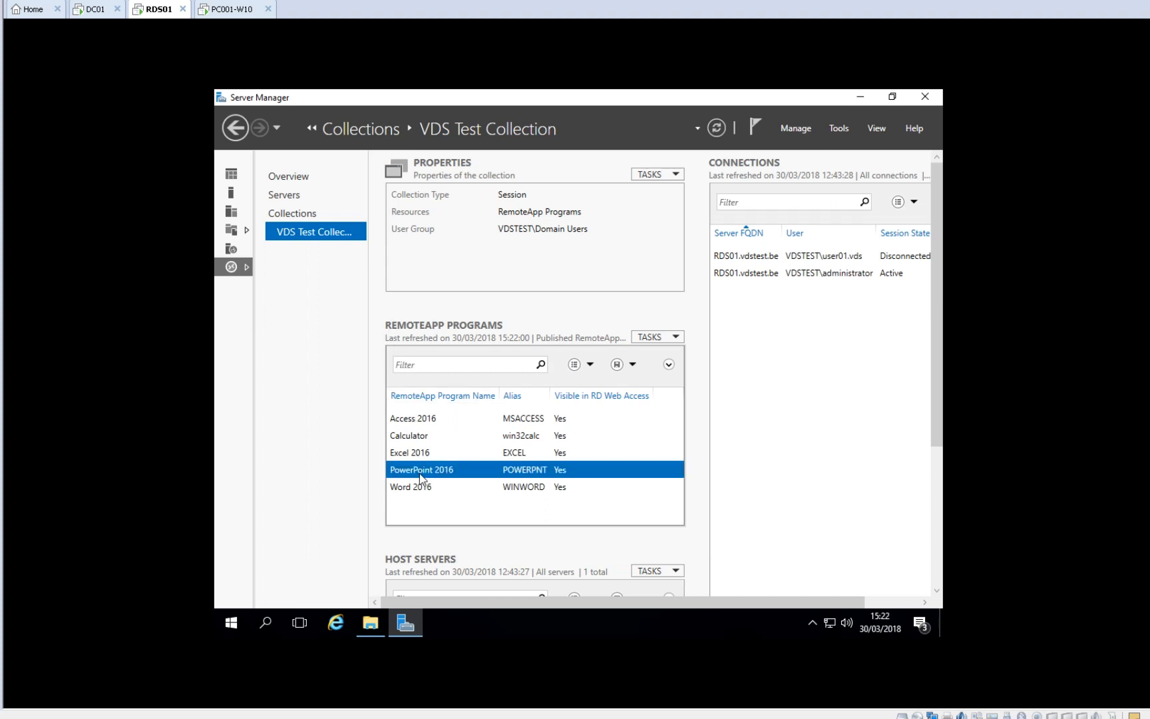
right_click(419, 475)
click(436, 479)
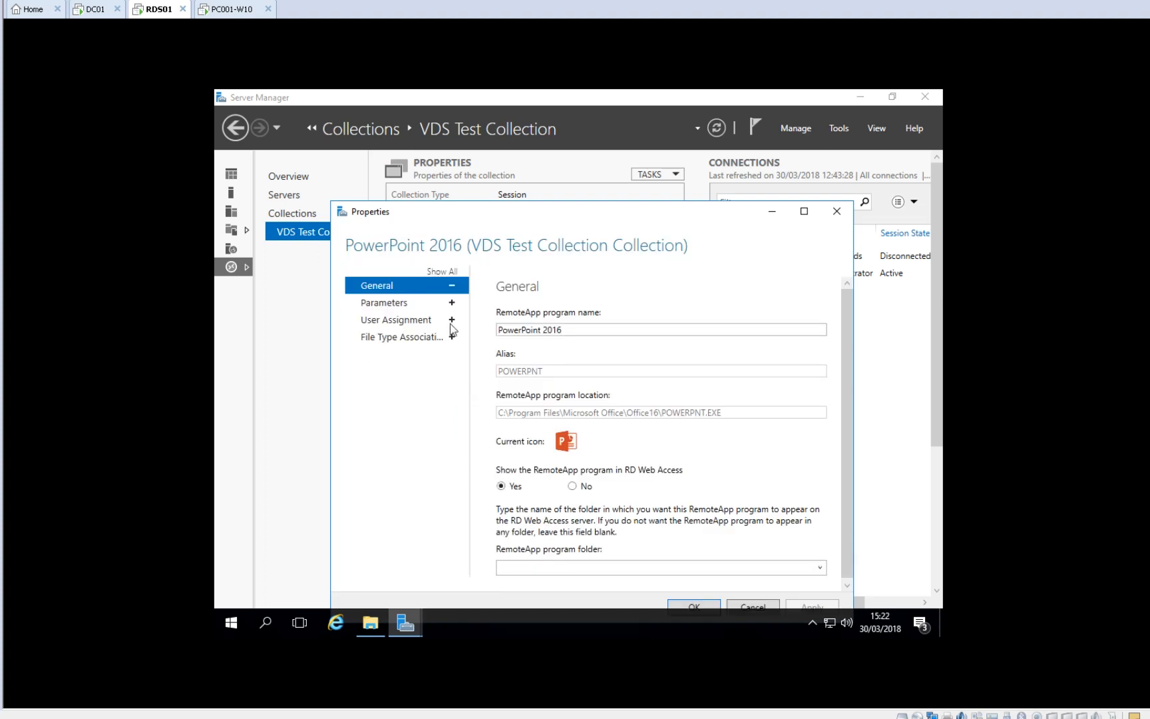
click(407, 337)
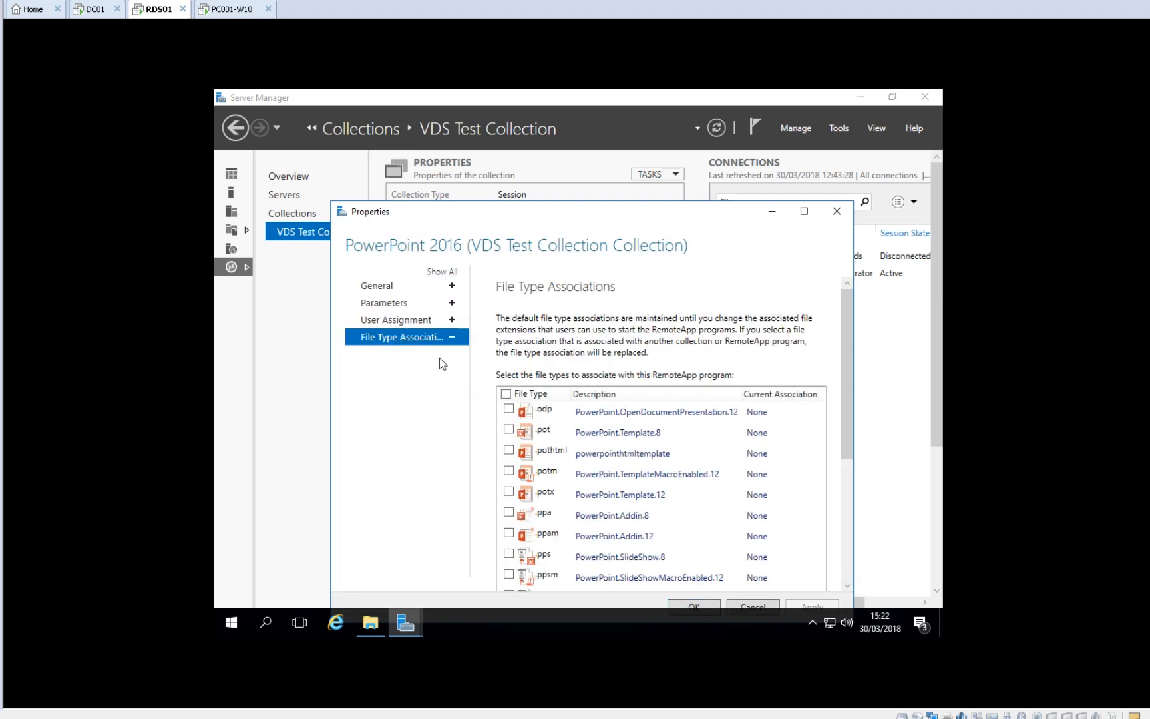
click(506, 393)
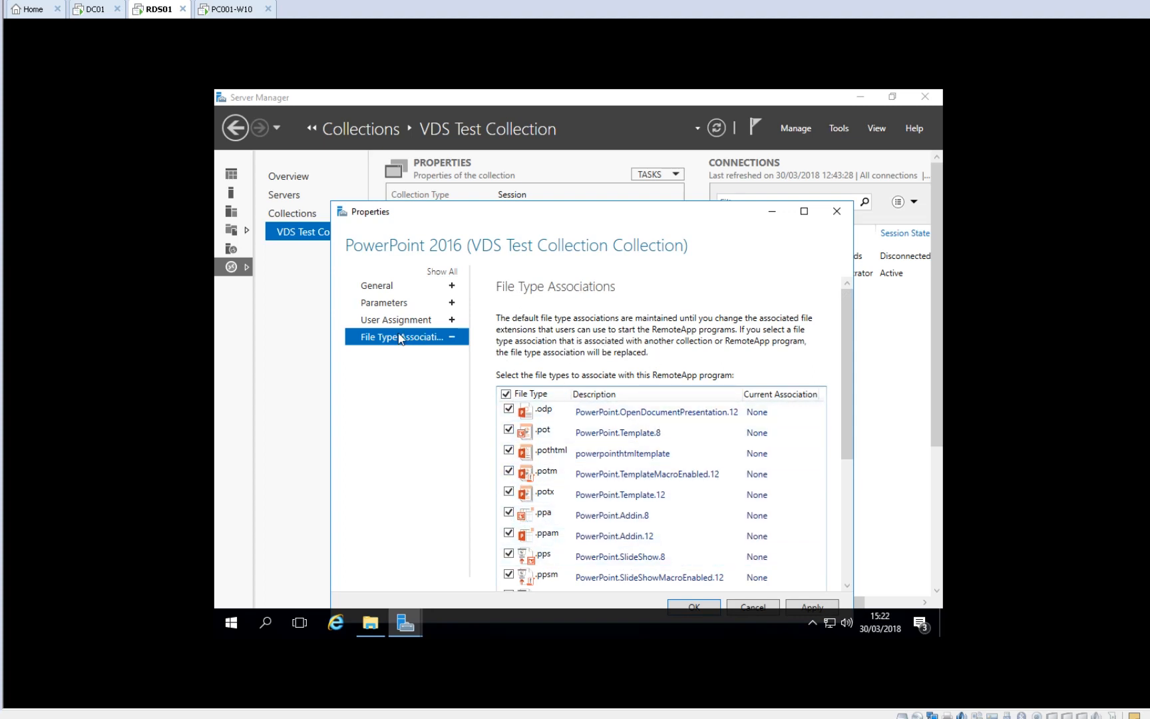
click(795, 604)
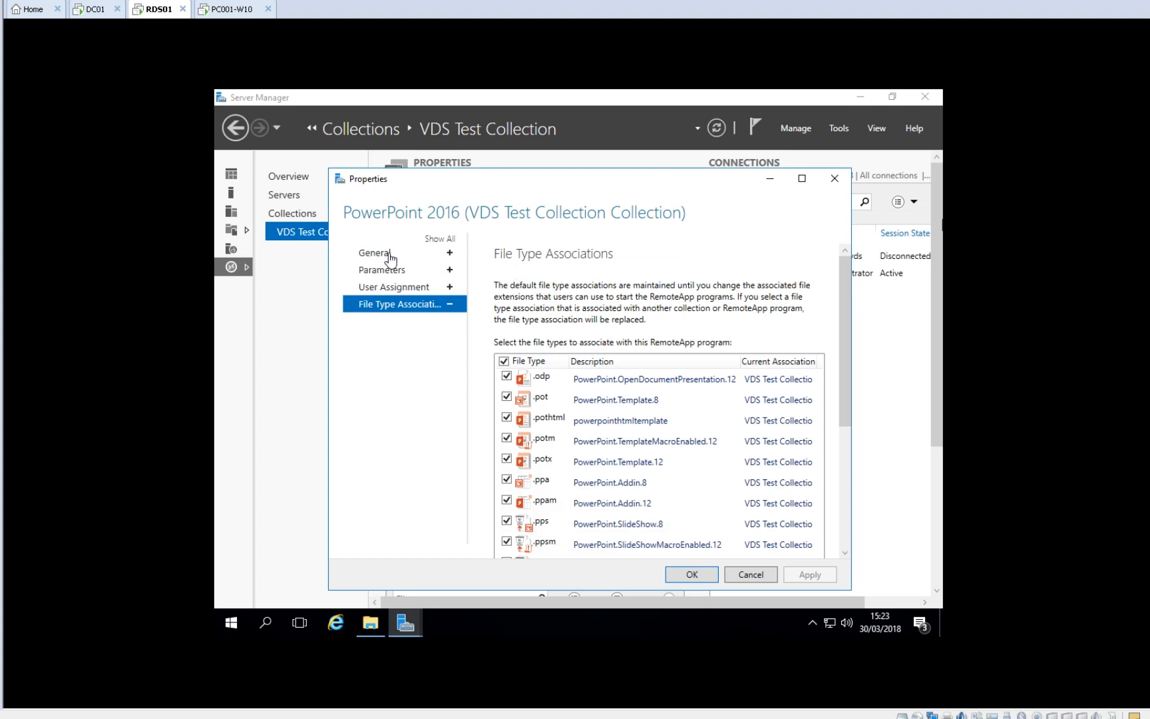
Set the PowerPoint 2016 RemoteApp program folder to Demo Lab VDS and save the properties.
click(375, 254)
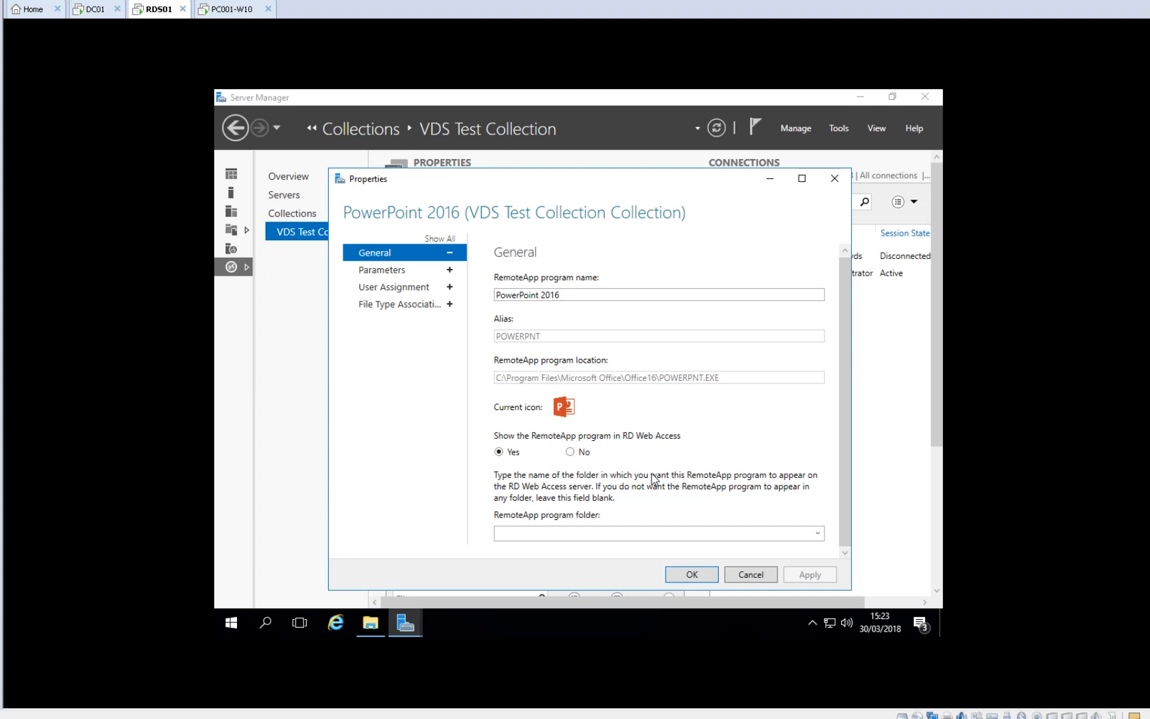
text(D)
text(Dem)
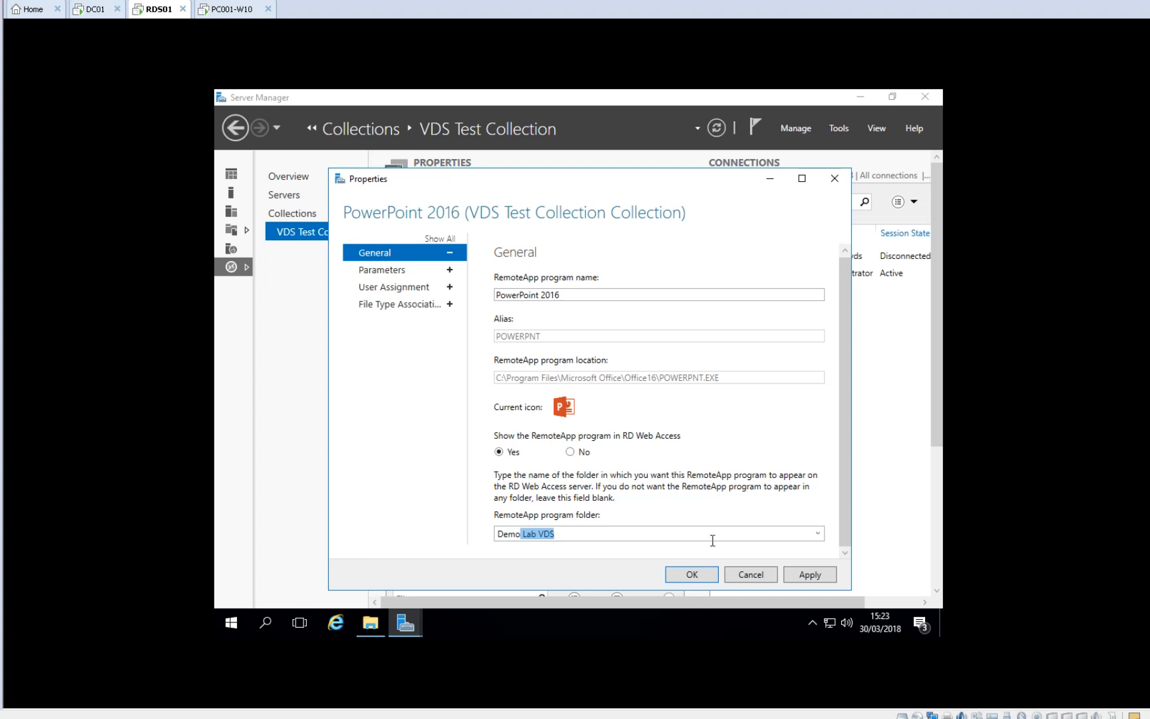
click(691, 574)
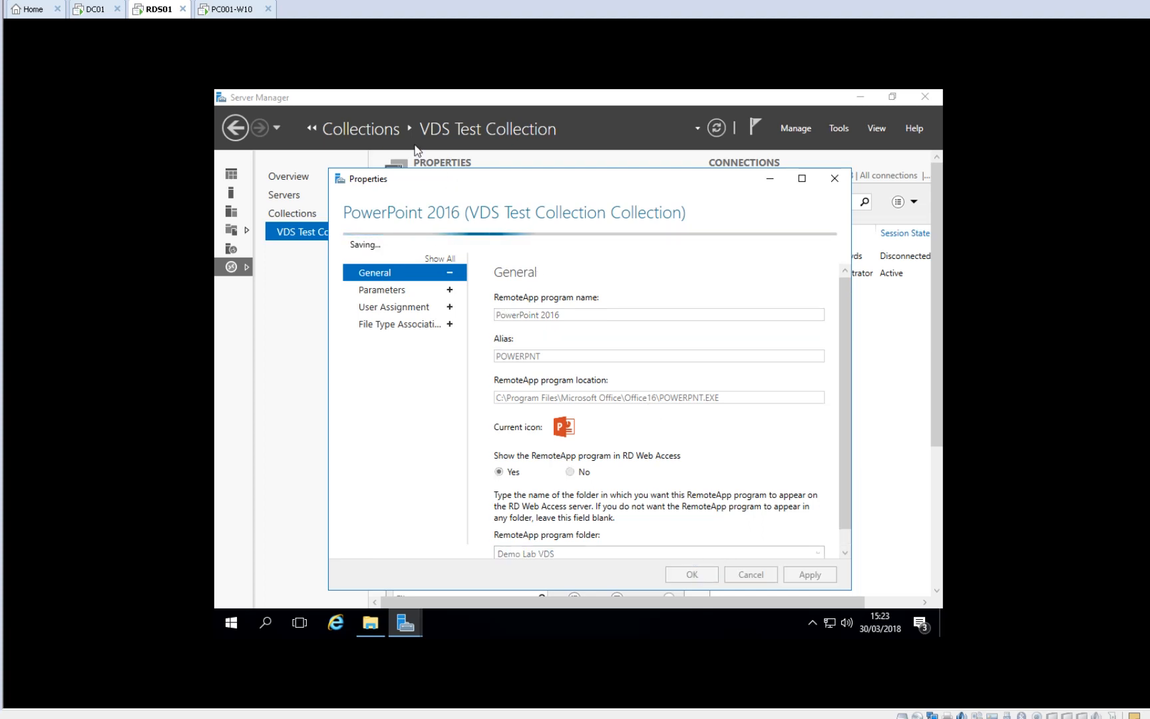
Switch to PC001-W10 and examine which published programs the Work Resources (RADC) folder offers among the installed apps.
click(230, 8)
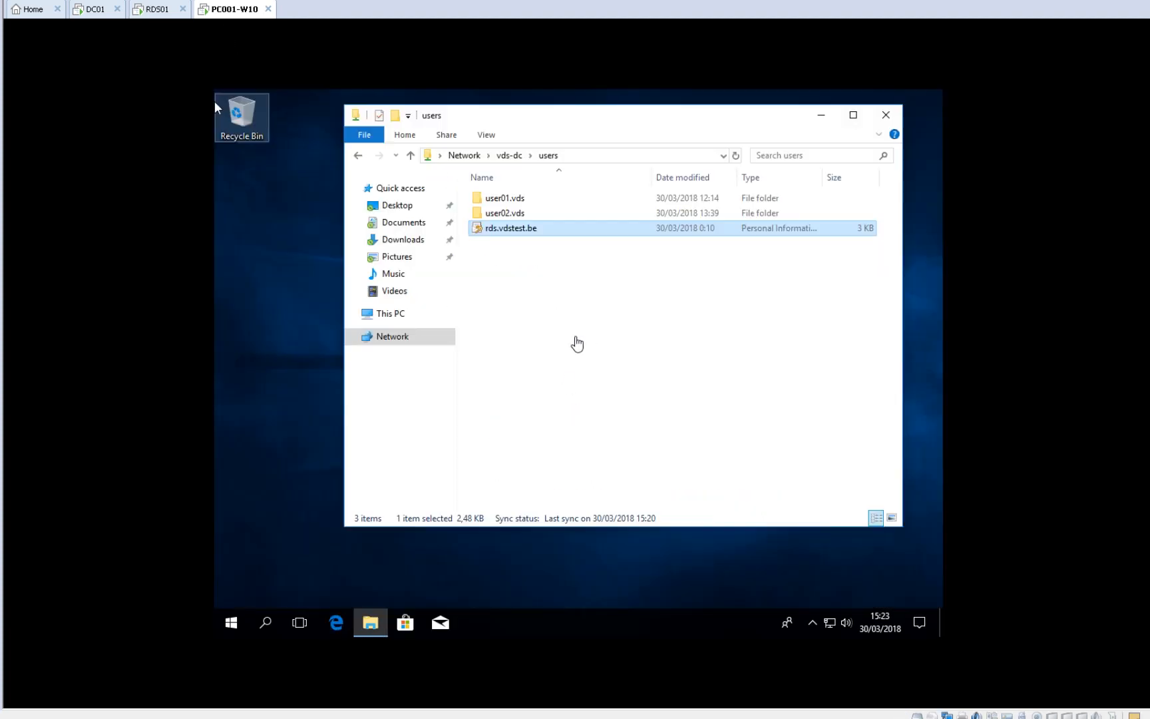
click(235, 617)
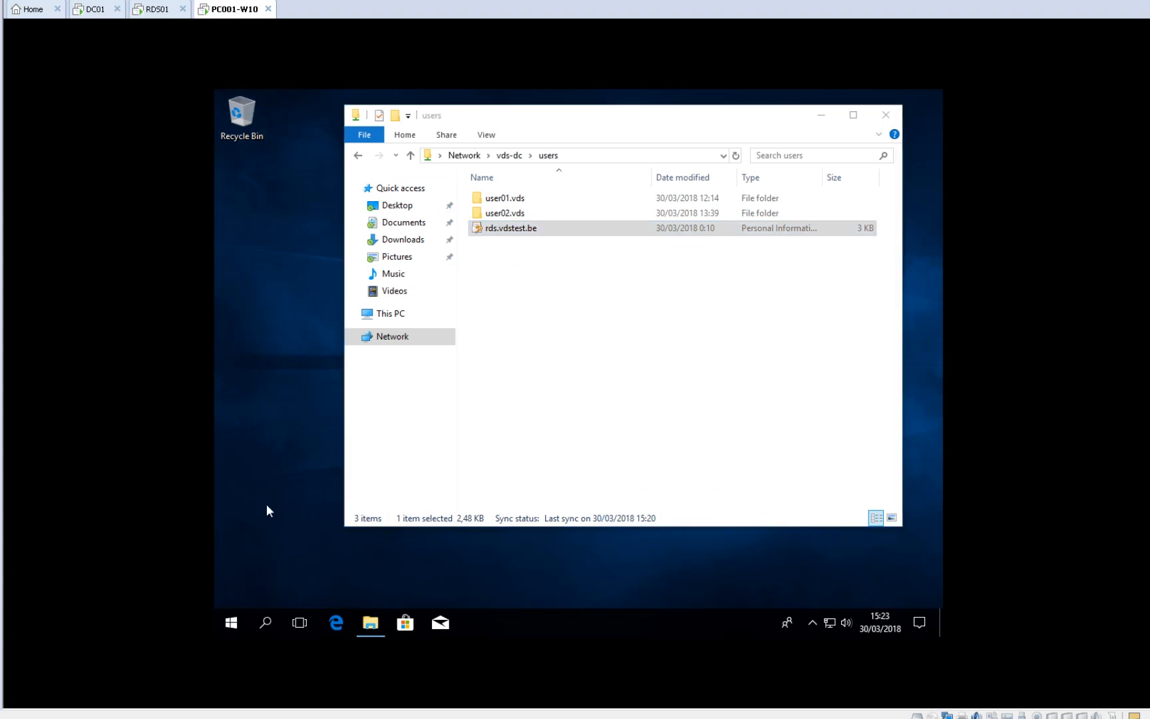
click(230, 627)
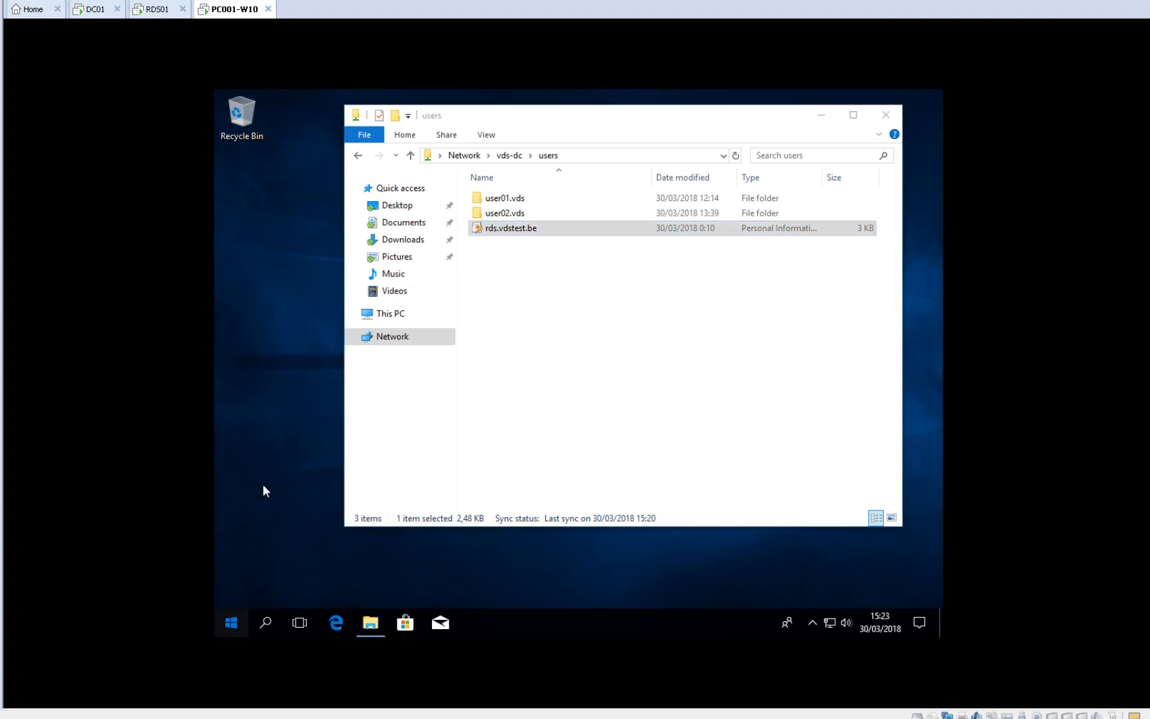
scroll(310, 493, down, 15)
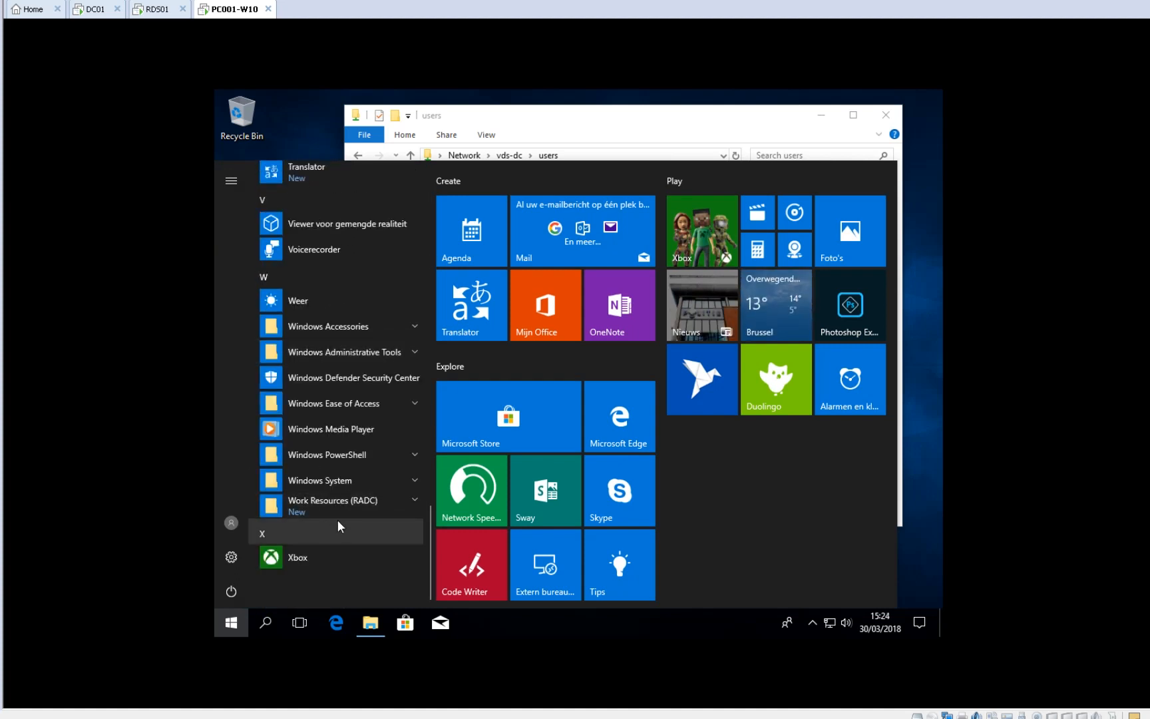
click(357, 503)
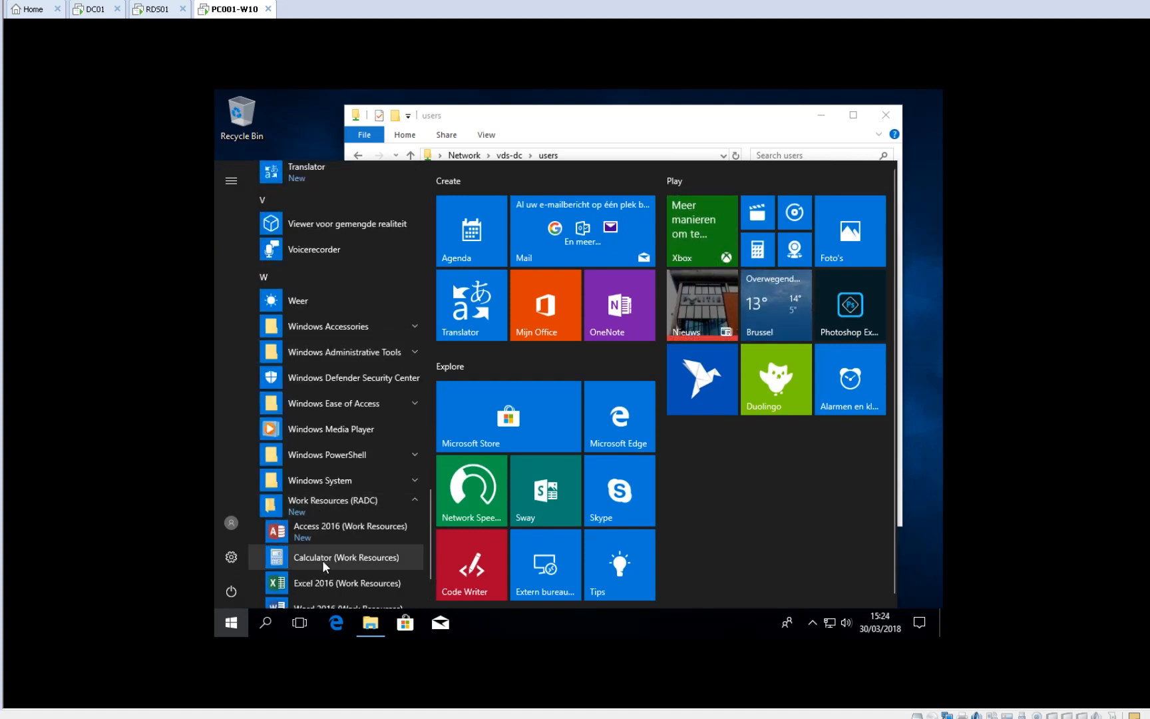
scroll(324, 558, down, 2)
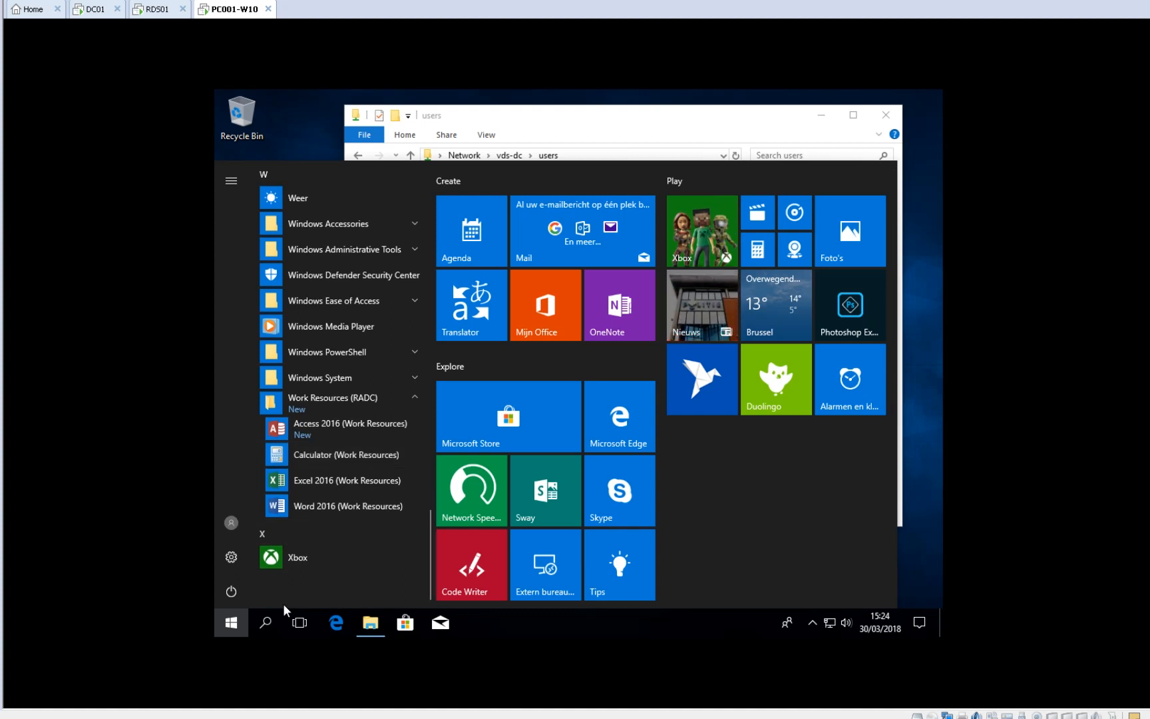
click(231, 622)
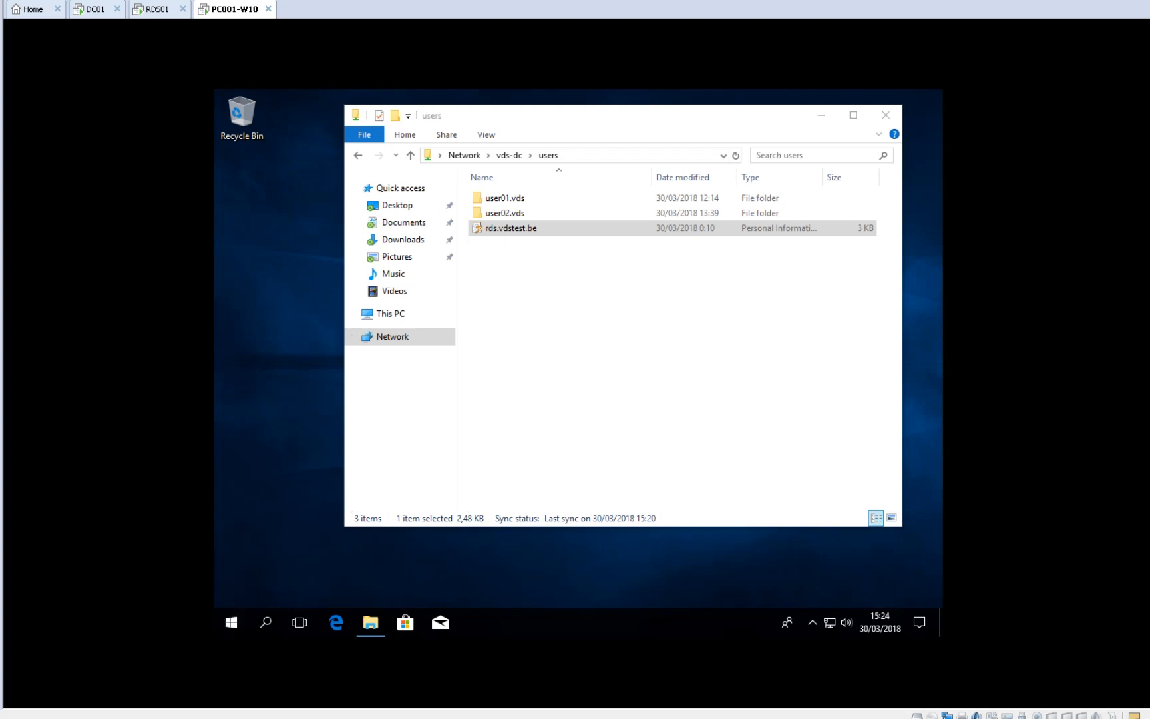
Search the client for "con" and open the Control Panel.
click(230, 622)
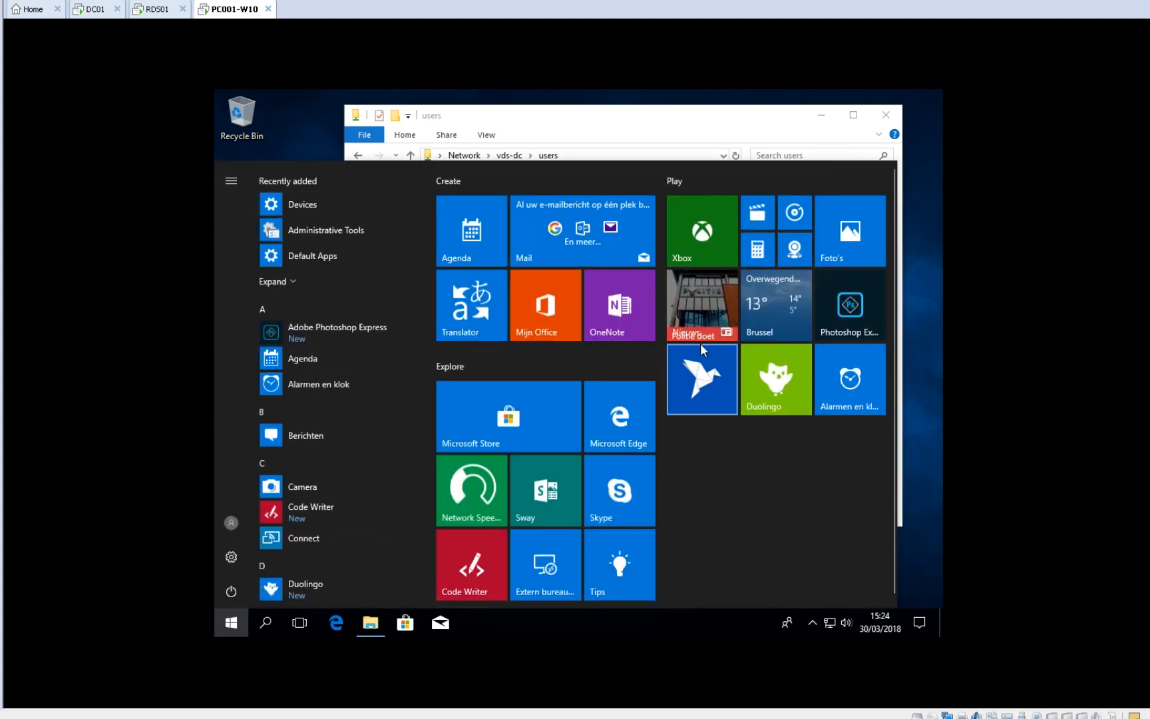
click(701, 349)
text(con)
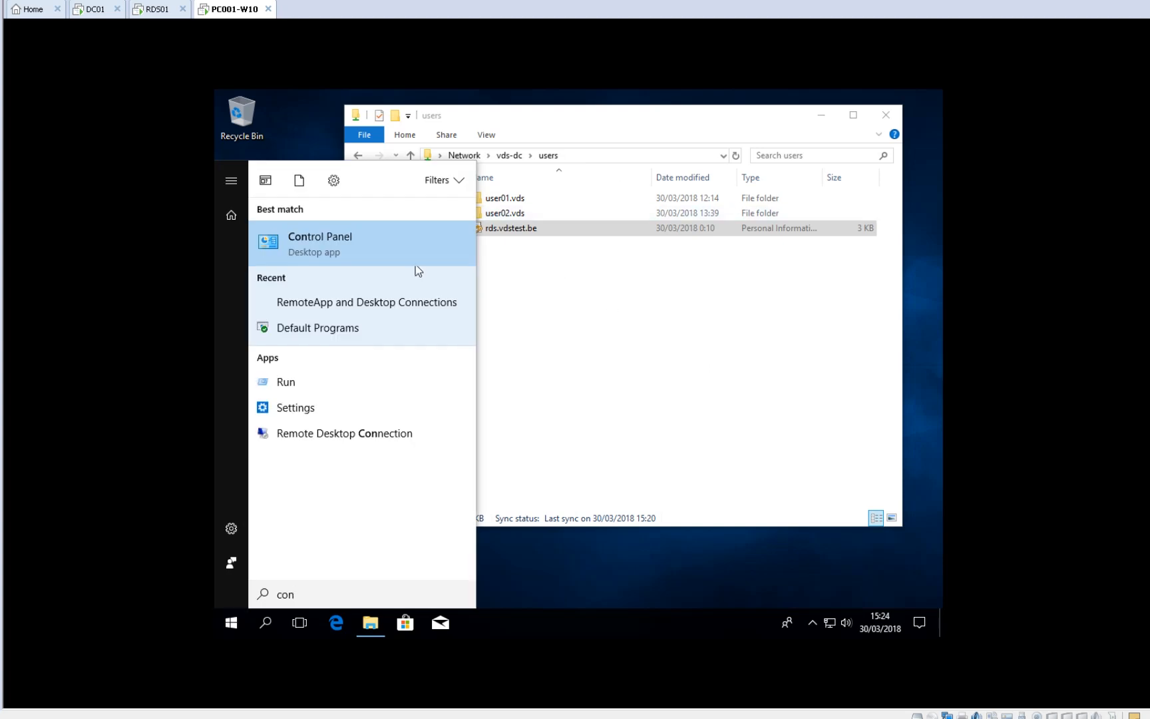
click(386, 251)
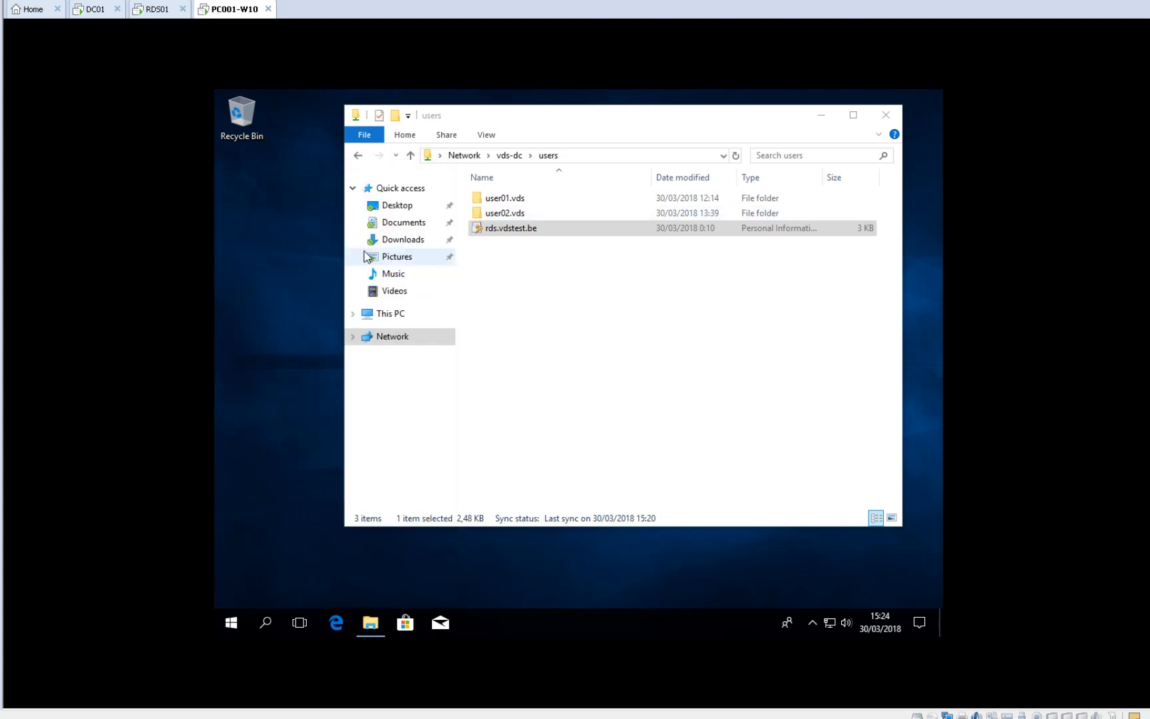
click(162, 16)
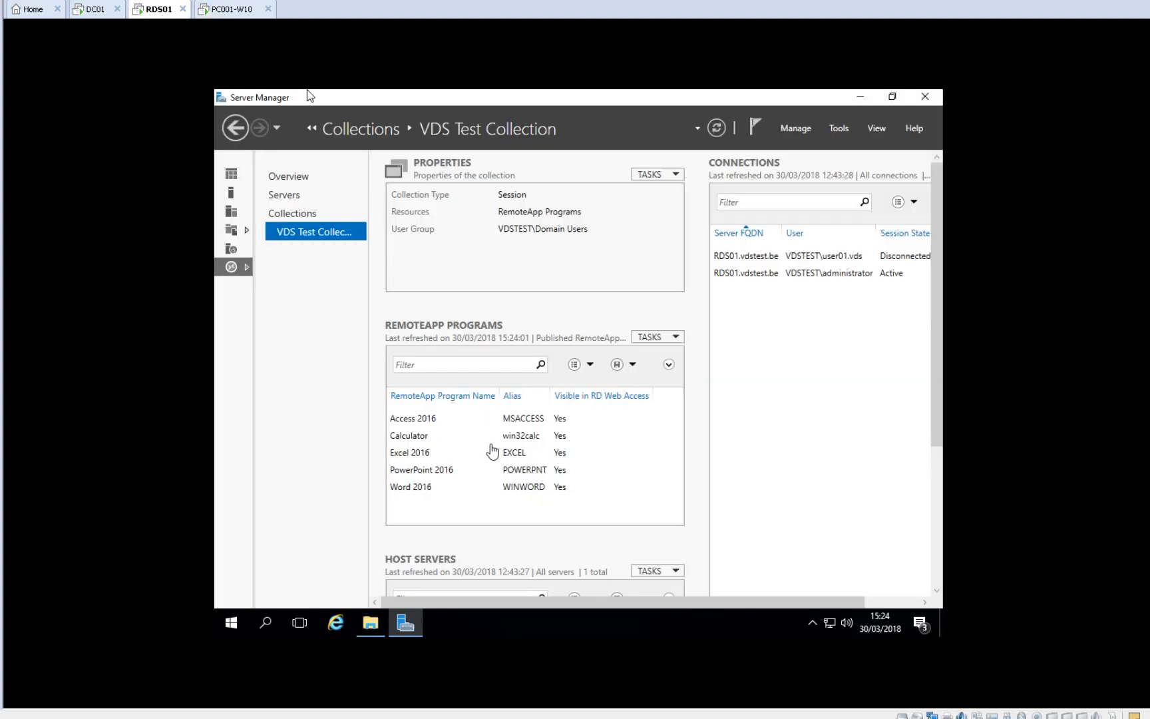
click(213, 14)
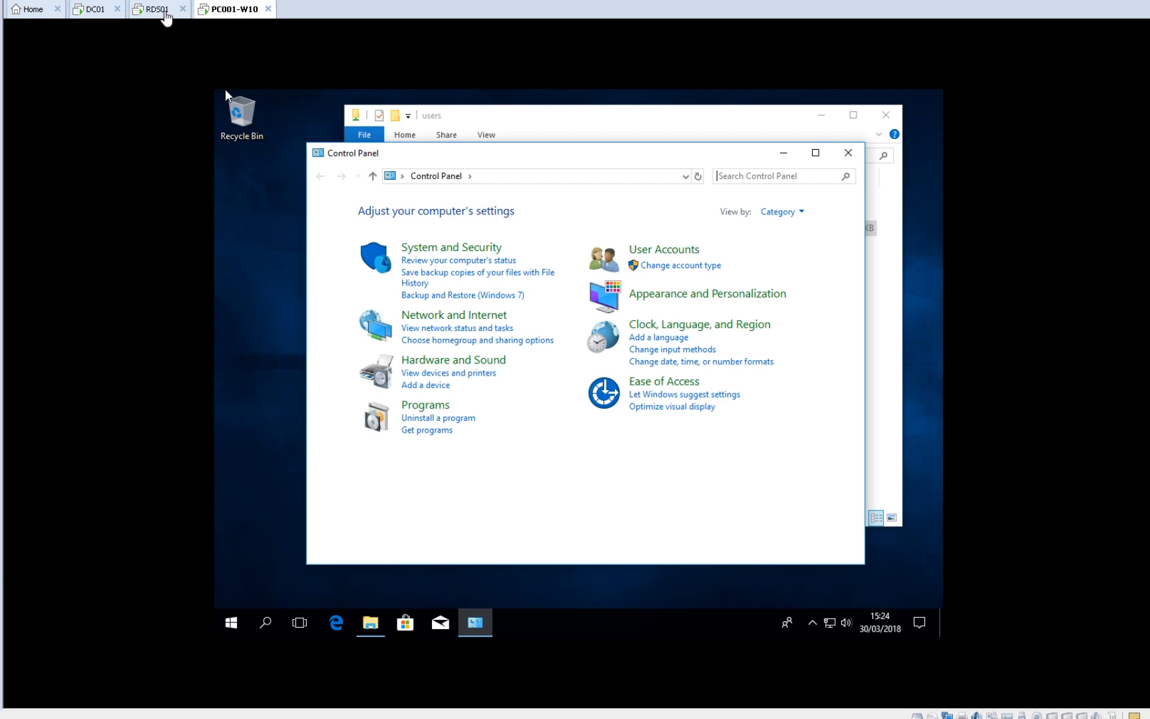
click(163, 13)
click(225, 14)
Show the Control Panel items as small icons and open RemoteApp and Desktop Connections.
click(788, 213)
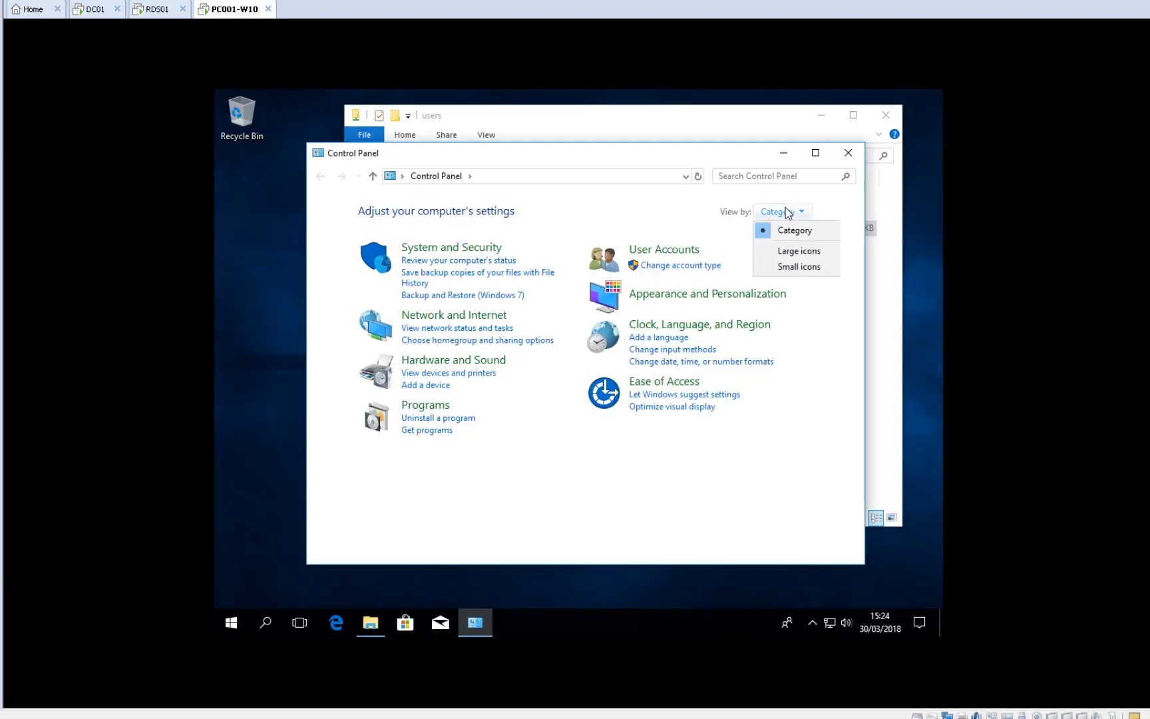
click(799, 266)
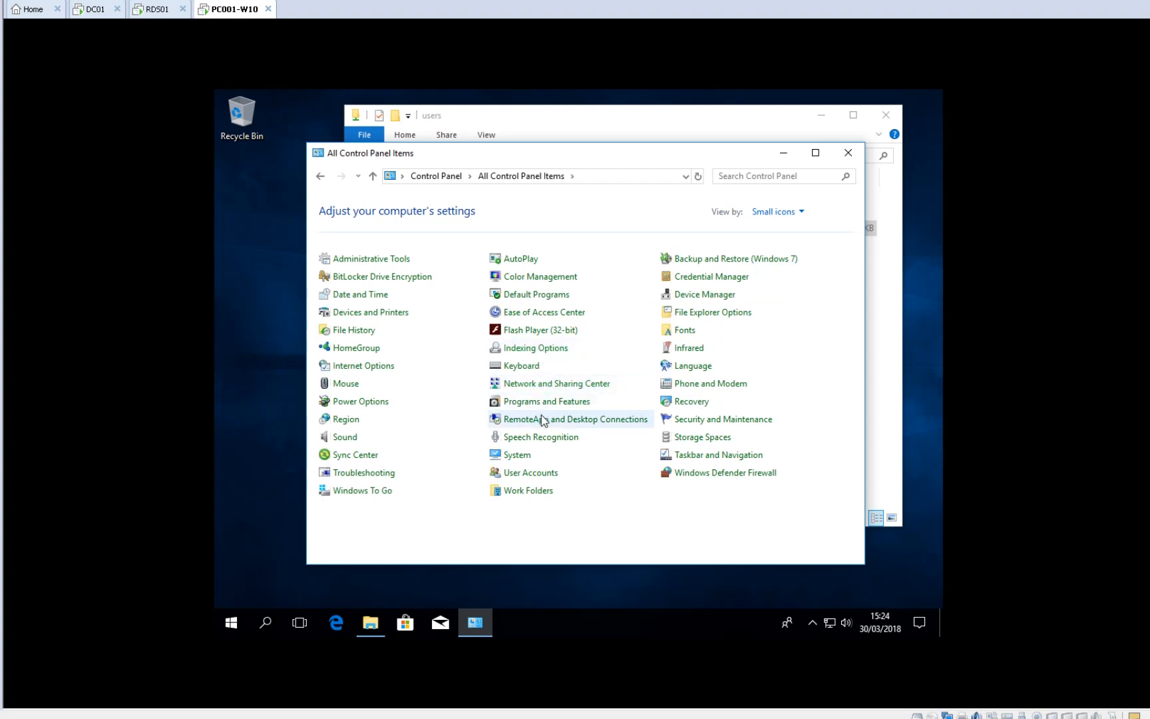
click(611, 419)
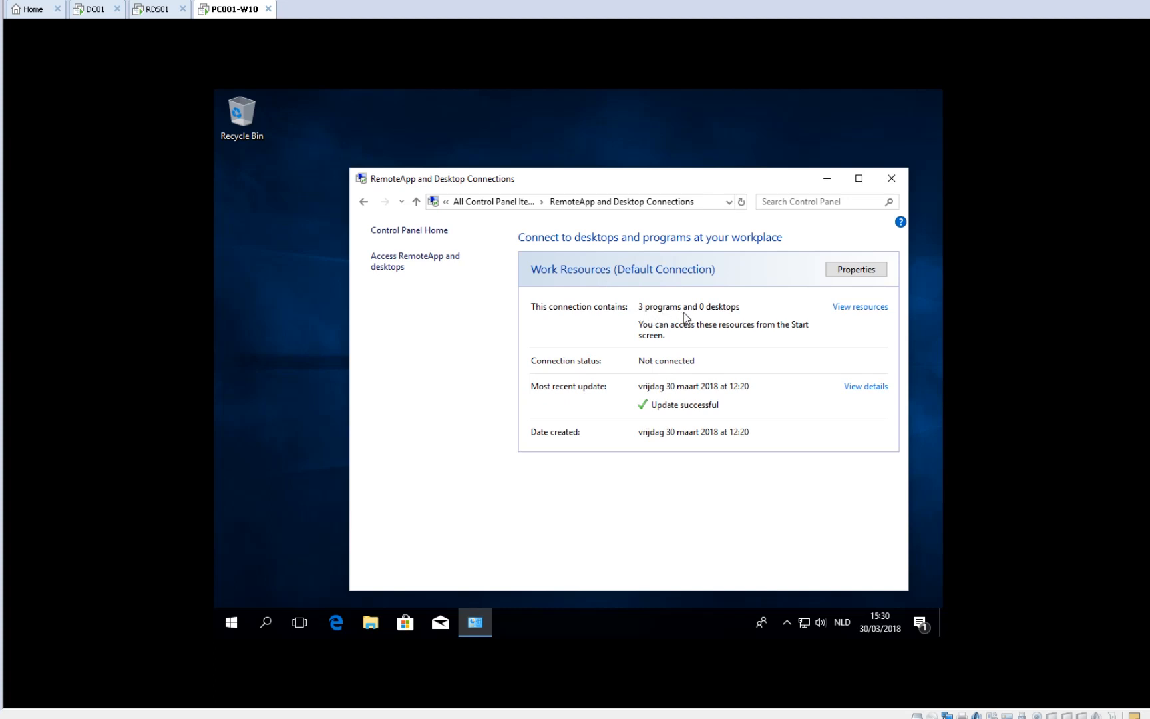
Update the Work Resources connection from its properties, finish the update, and return to All Control Panel Items.
click(839, 270)
click(453, 388)
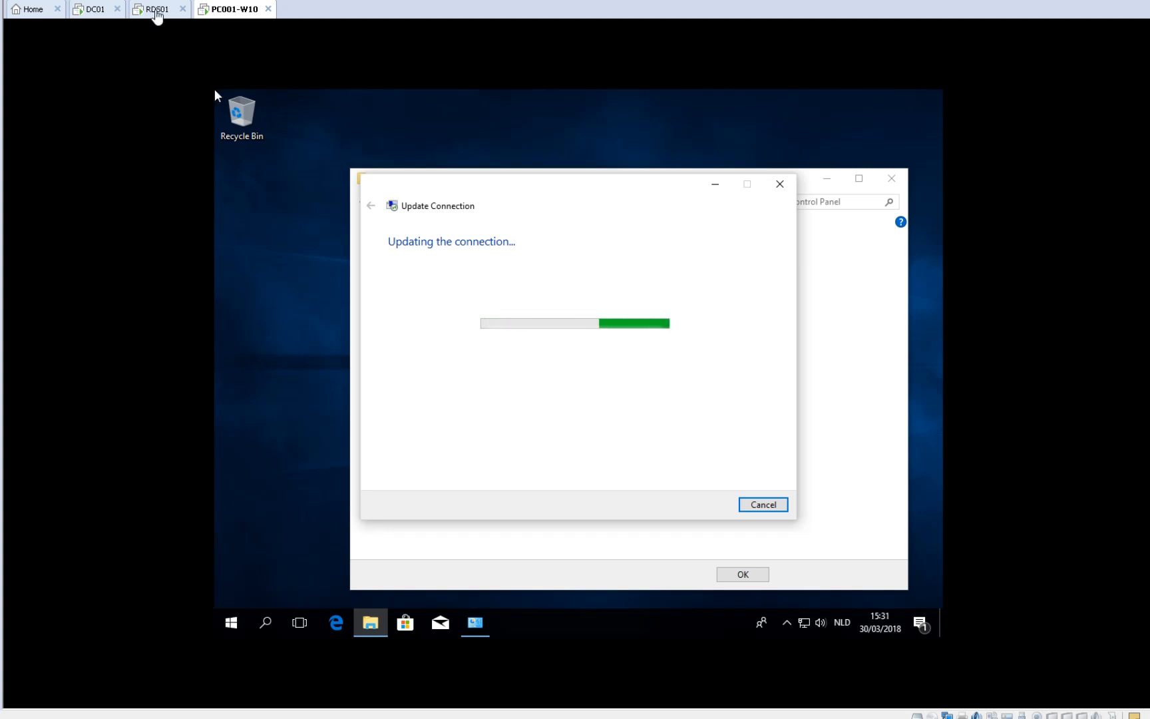
click(157, 9)
click(230, 9)
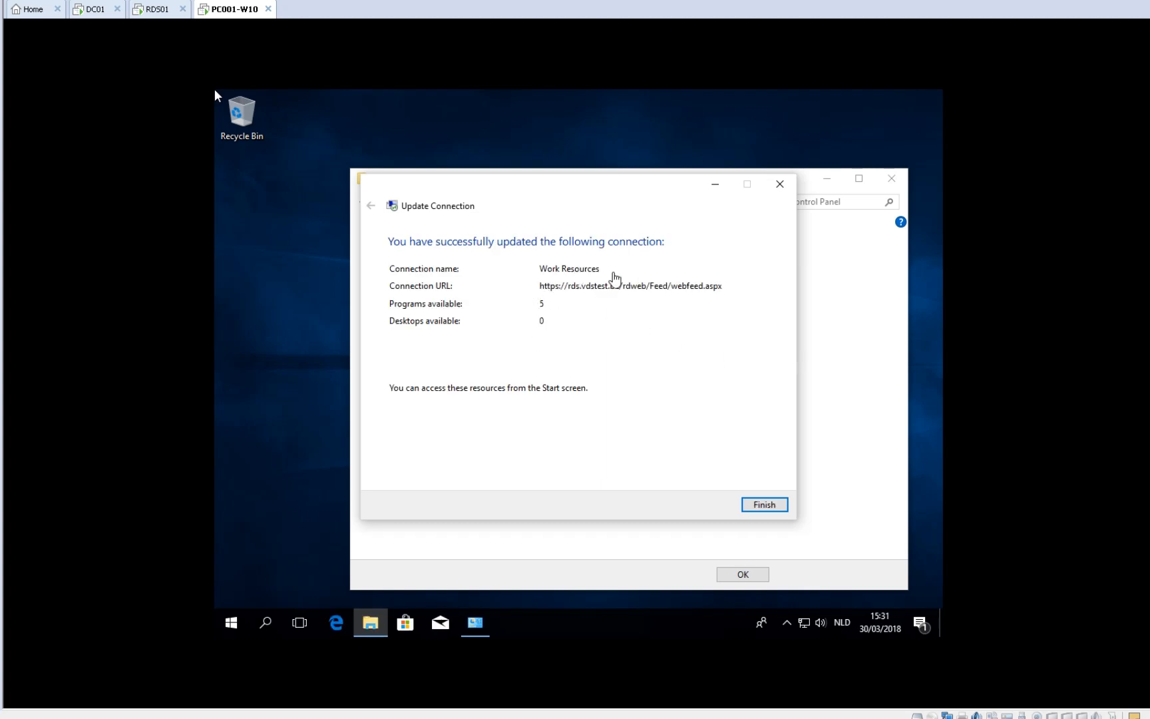
click(756, 509)
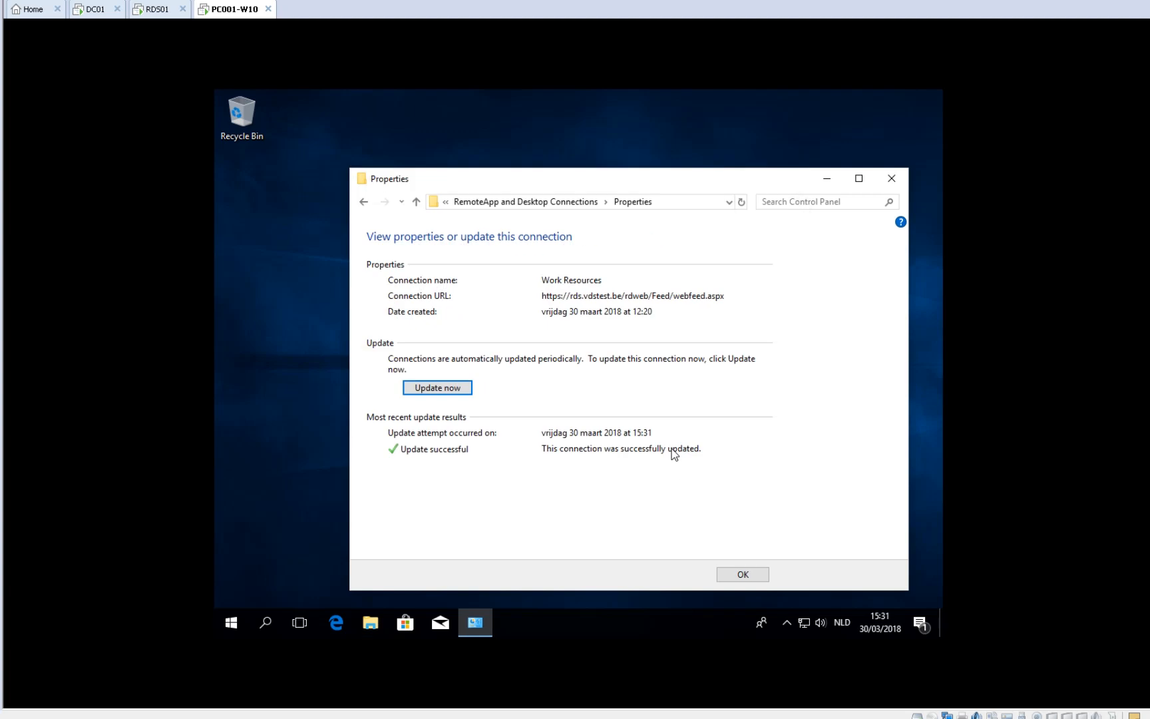
click(535, 202)
click(510, 203)
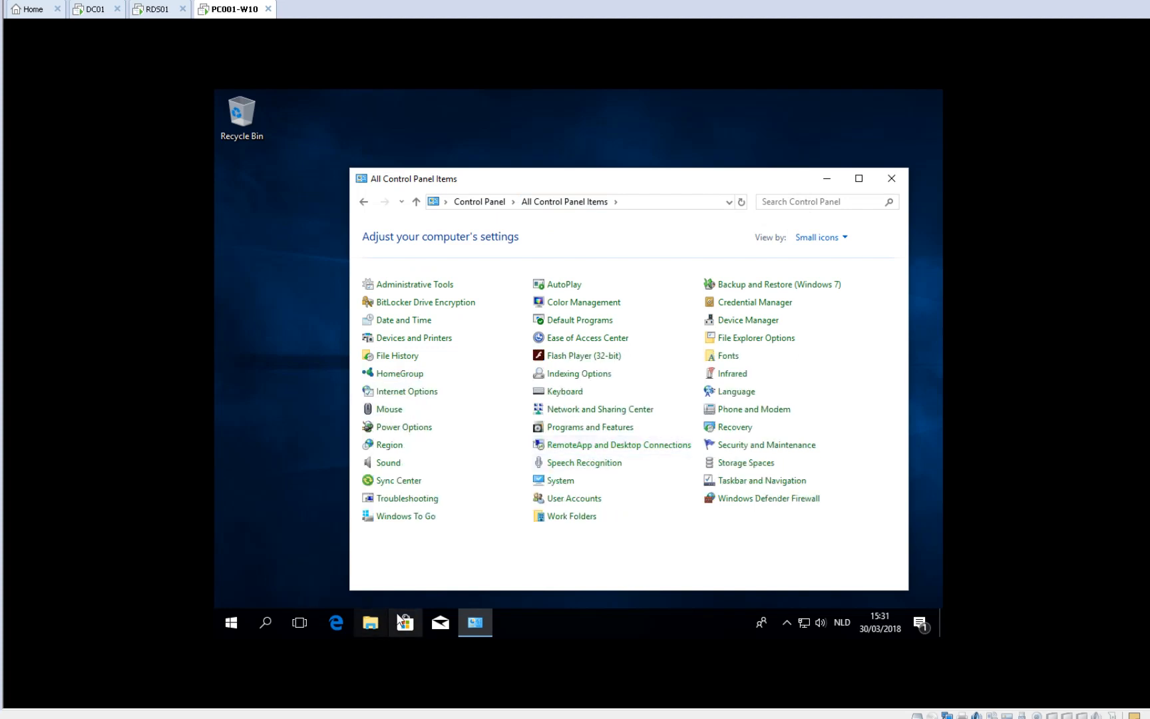
Open the Documents folder in File Explorer and widen the Type column of the file list.
click(372, 624)
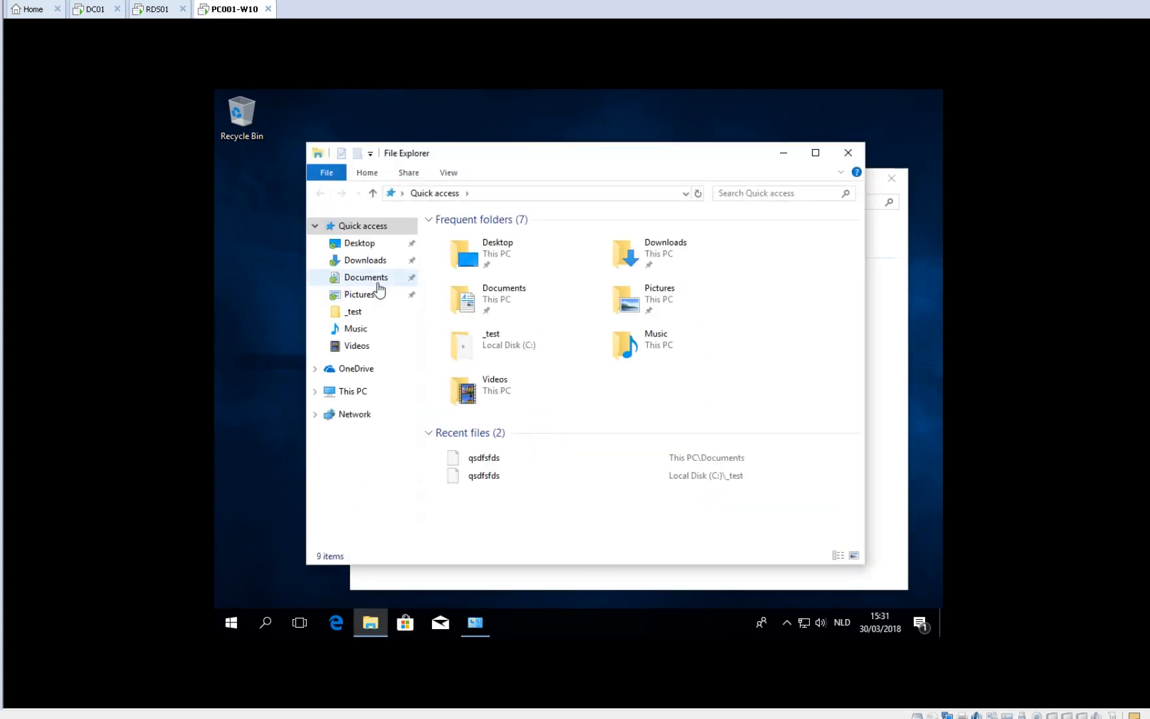
click(370, 278)
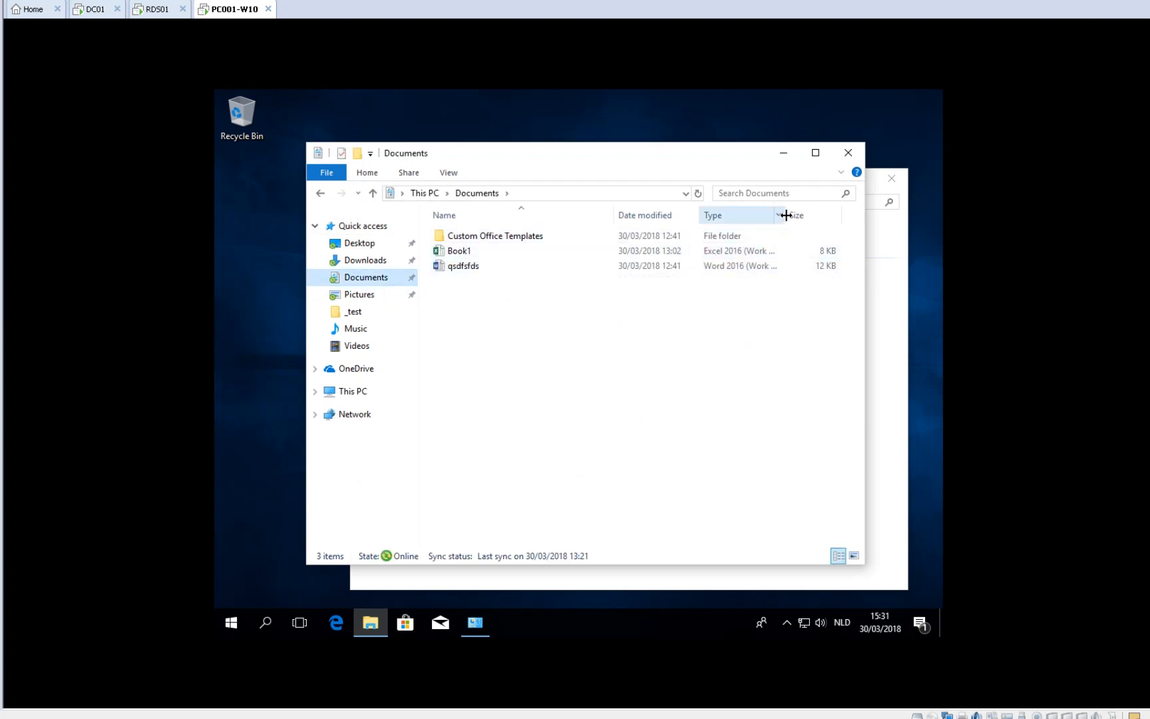
drag(786, 215, 810, 216)
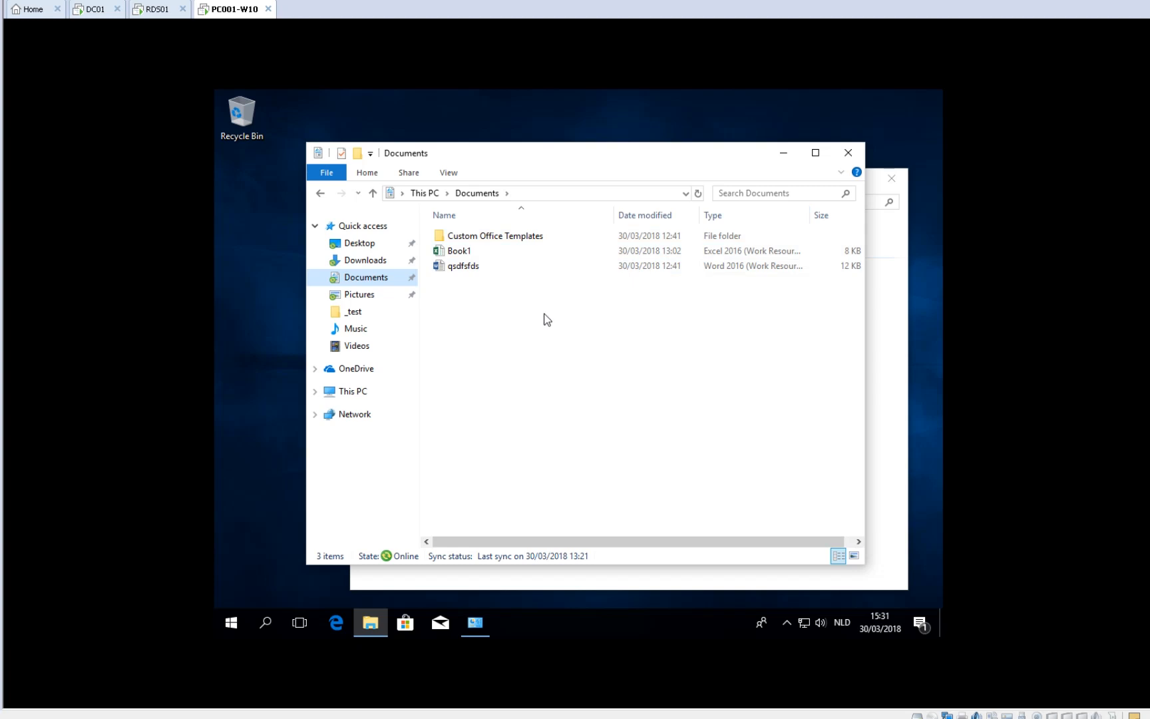
Create a new text document in the Documents folder, keeping its default name.
right_click(499, 315)
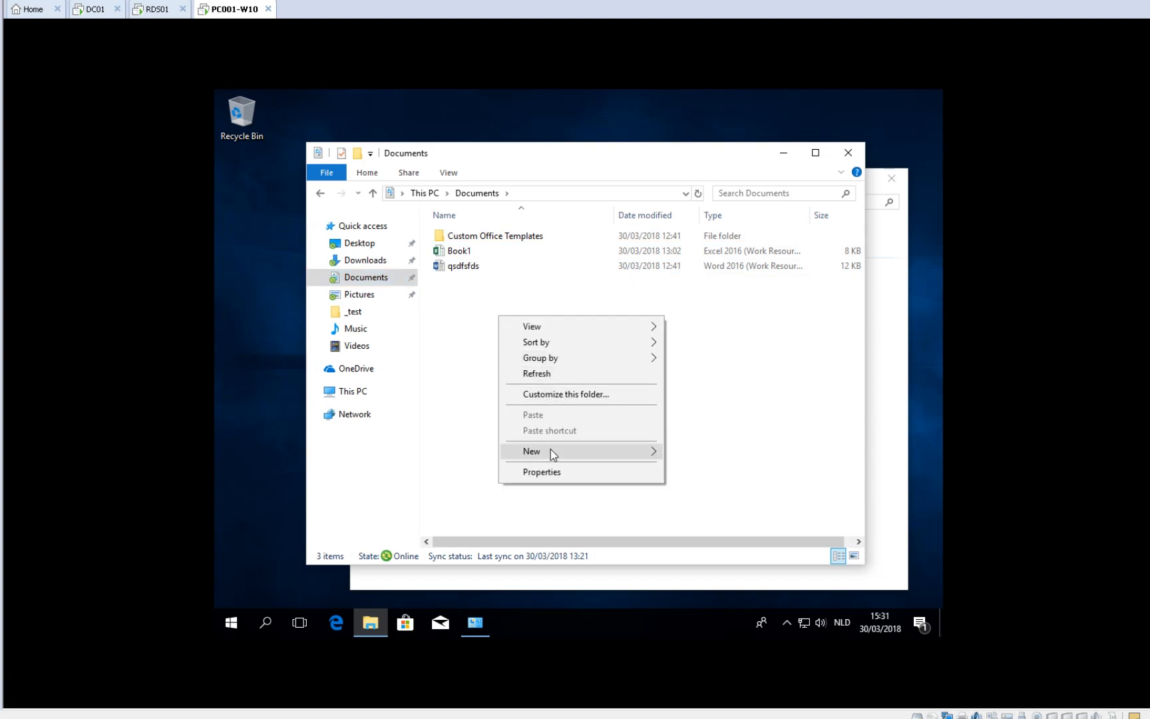
mouse_move(652, 451)
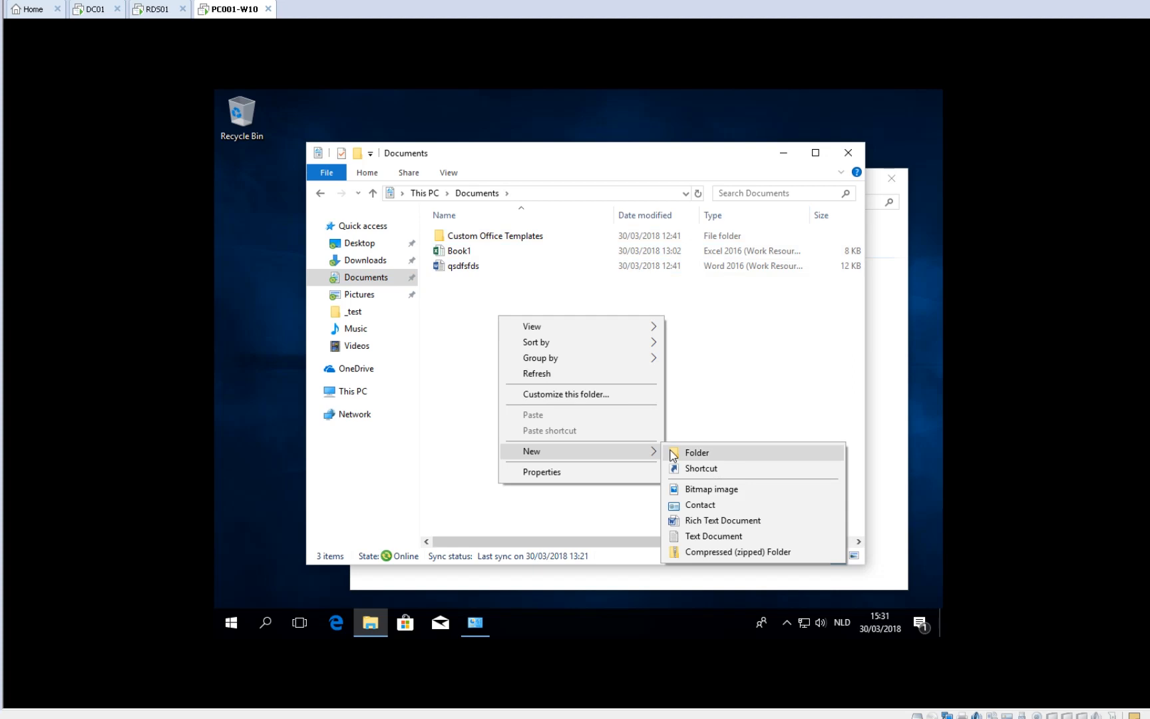
click(697, 541)
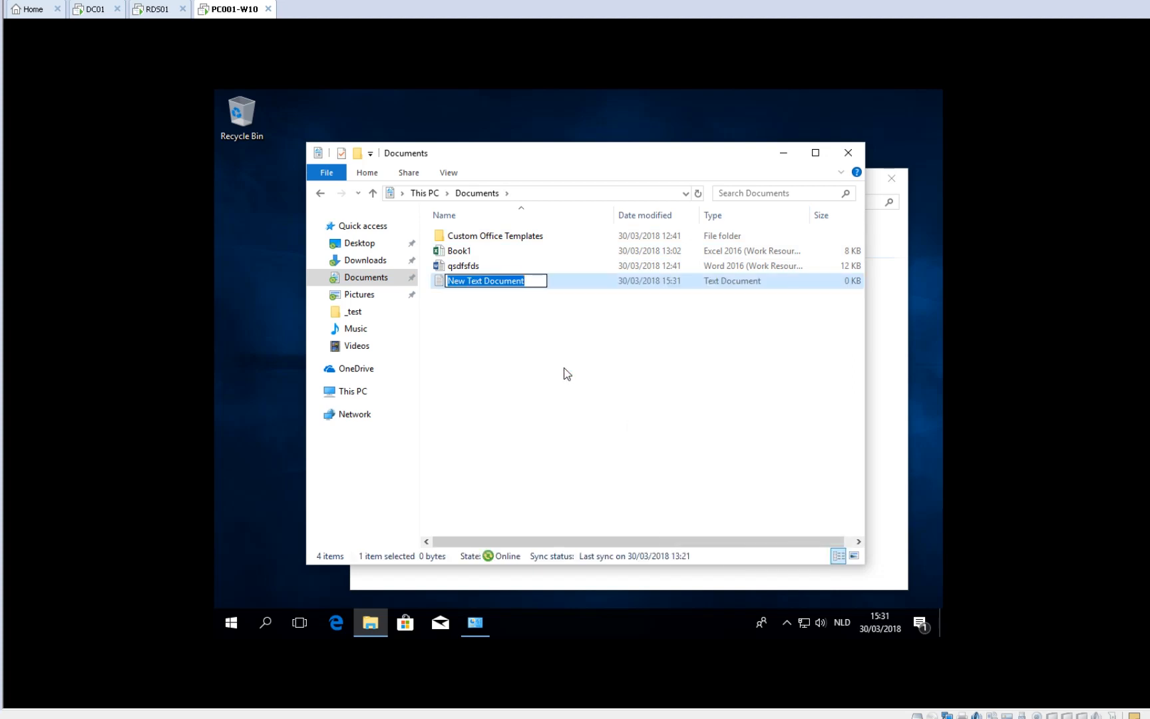
click(566, 374)
click(519, 286)
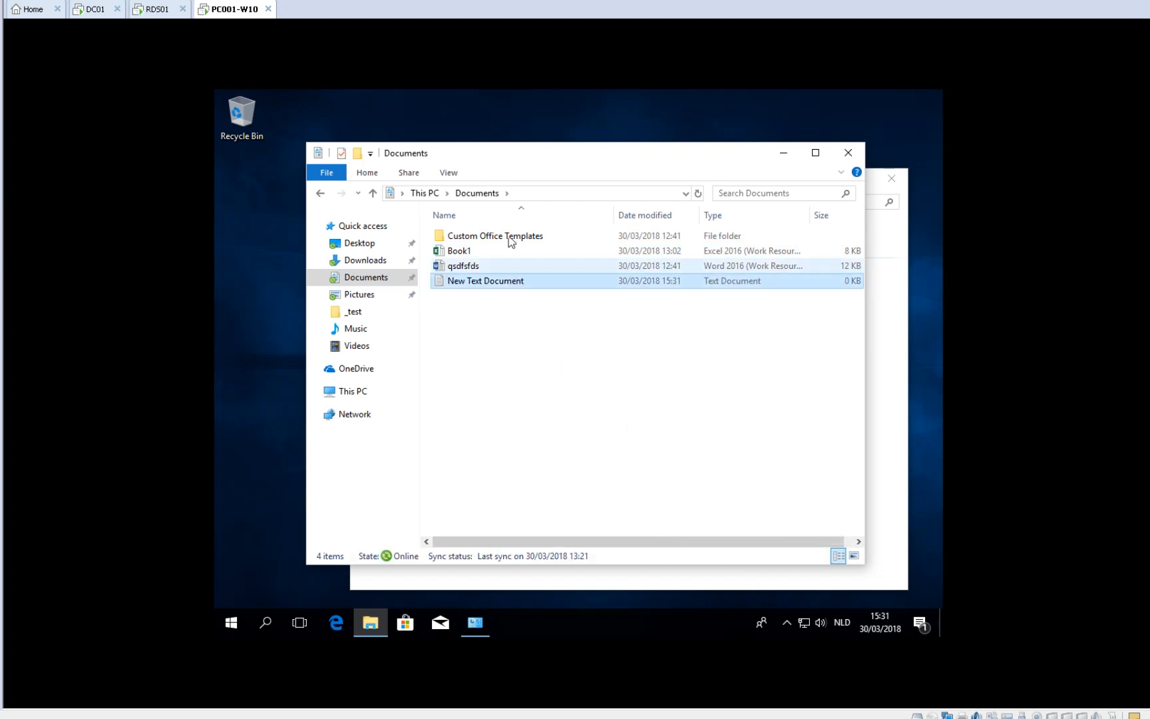
Show file name extensions in the Documents folder and select the new text document.
click(449, 173)
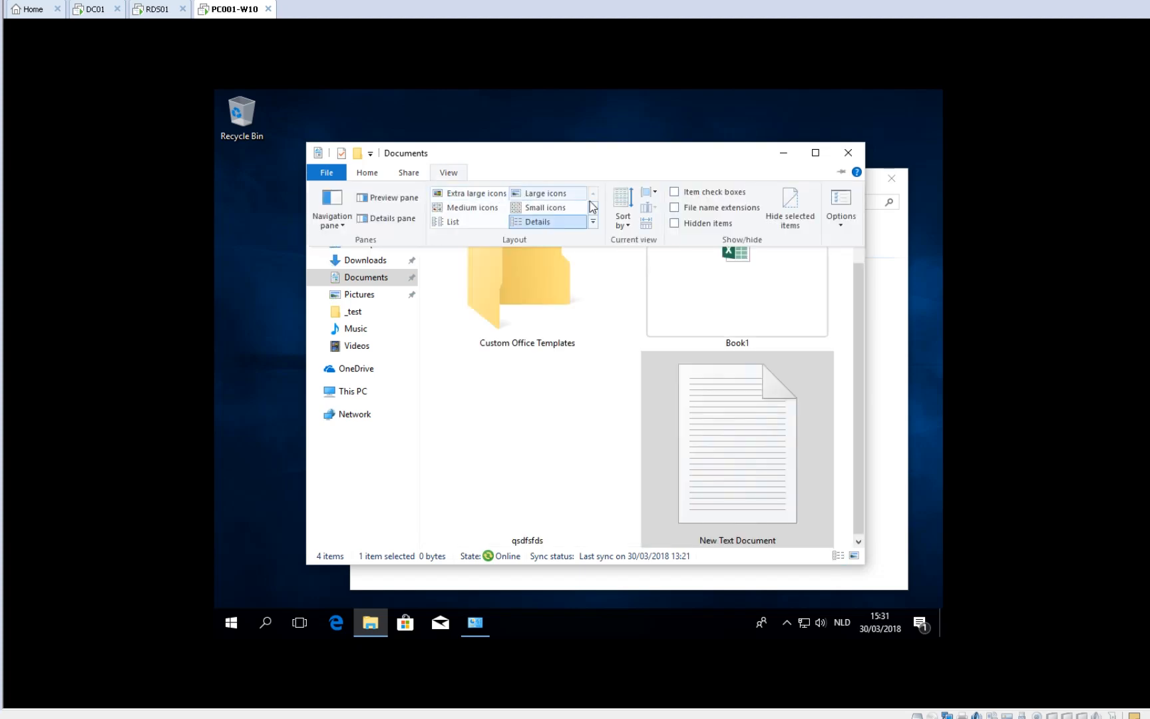
click(692, 210)
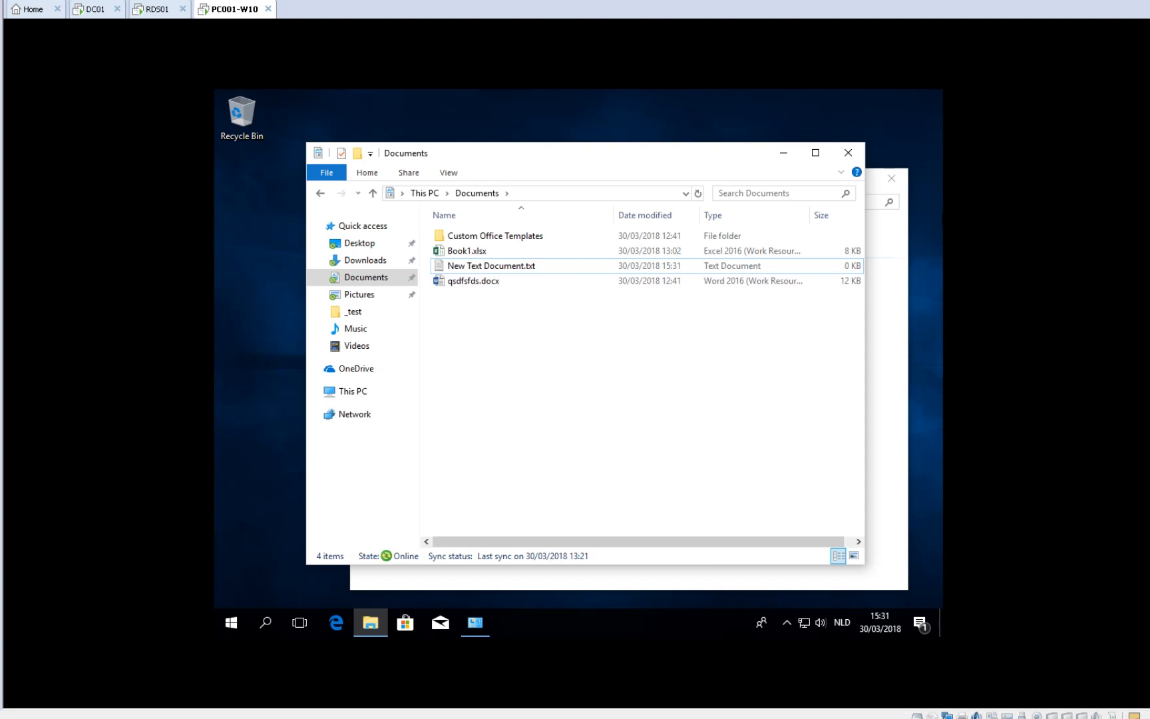
key(space)
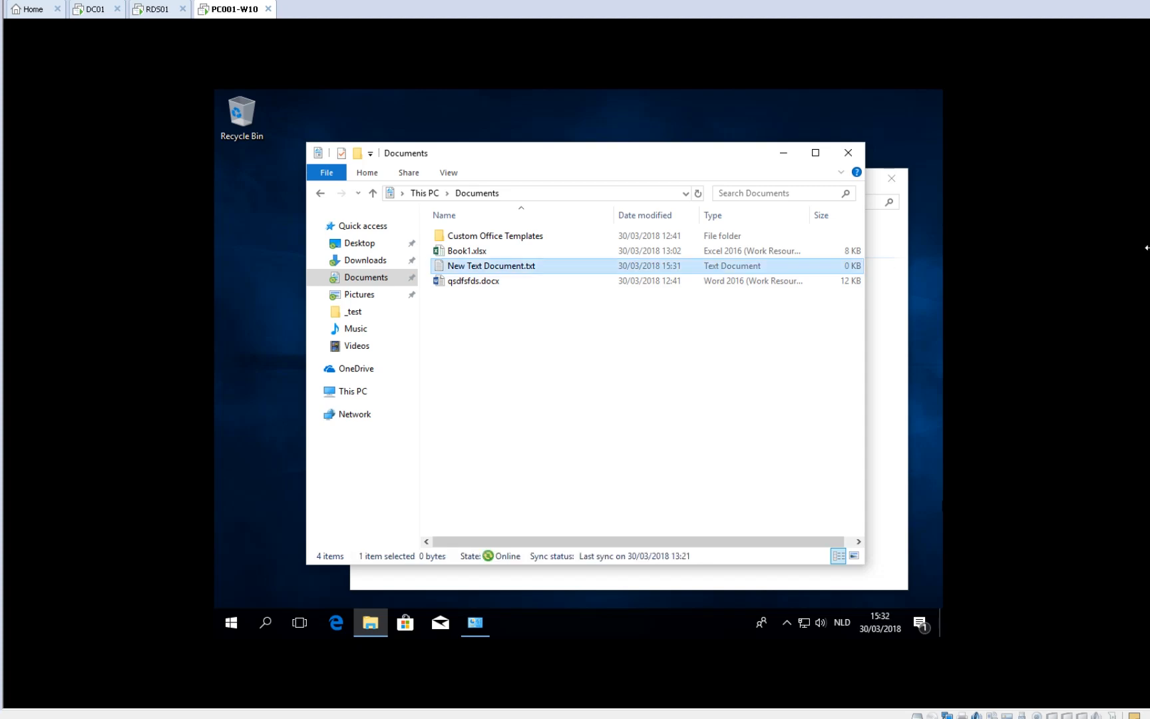
Rename the new text document as rsdfsdfsd.pps and accept the extension change.
click(525, 267)
text(rsdfsdfsd.)
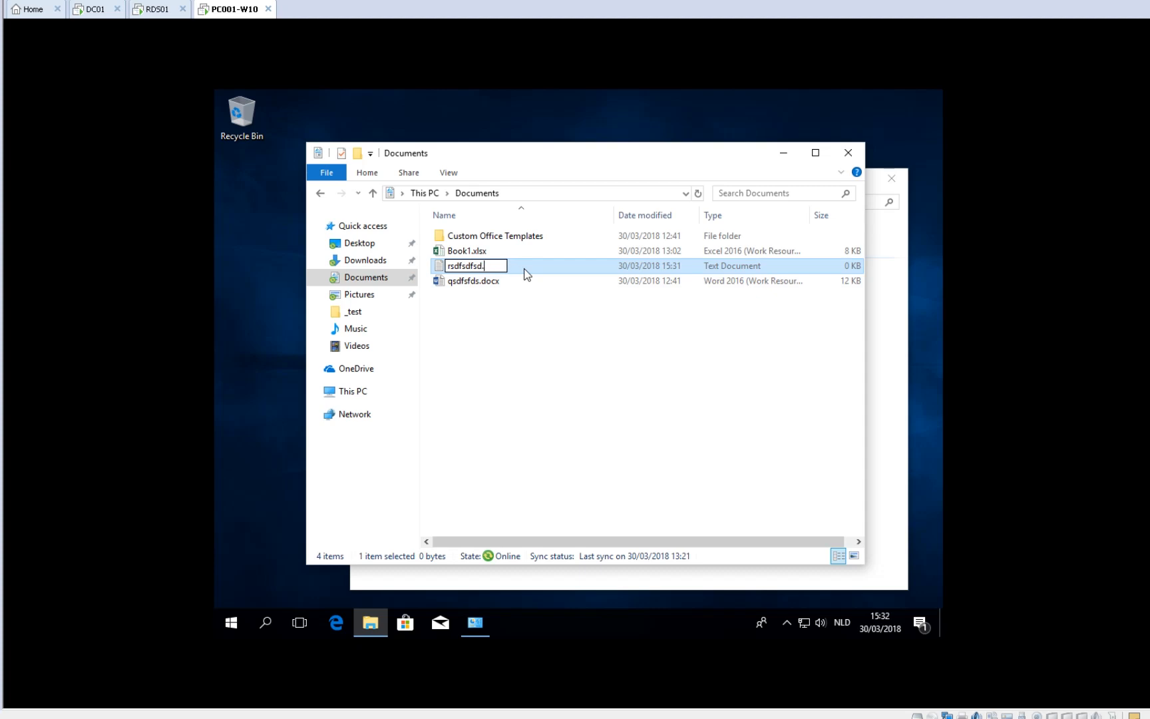
text(pp)
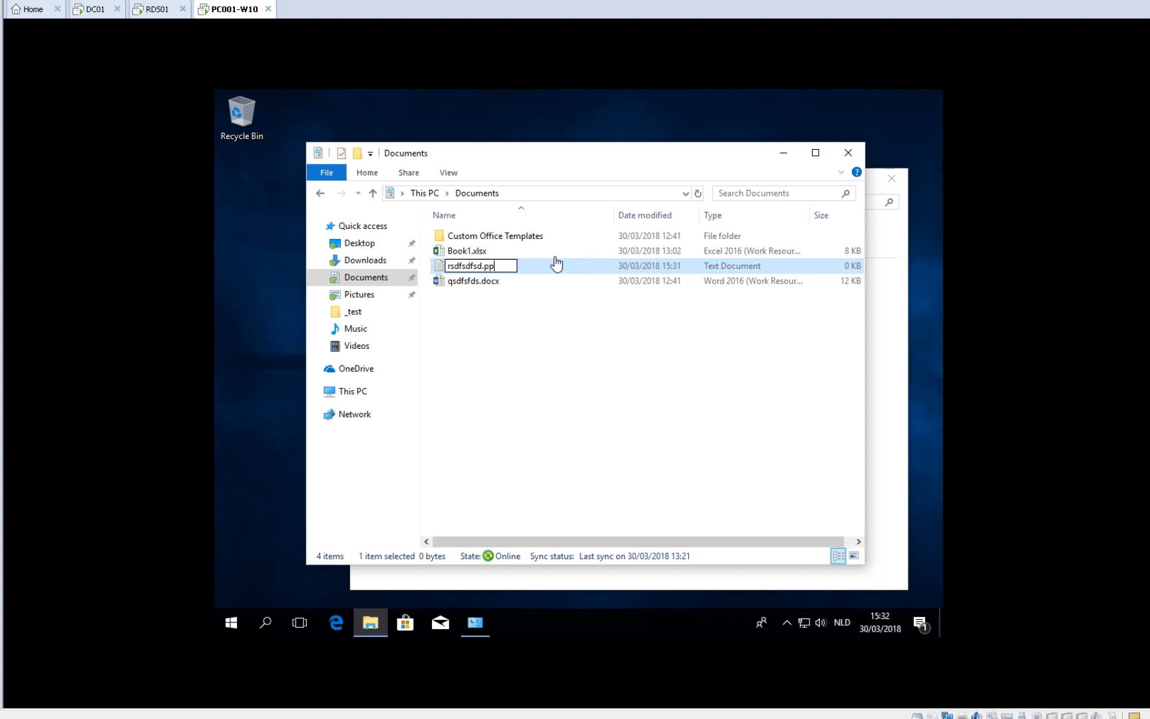
text(s)
key(Return)
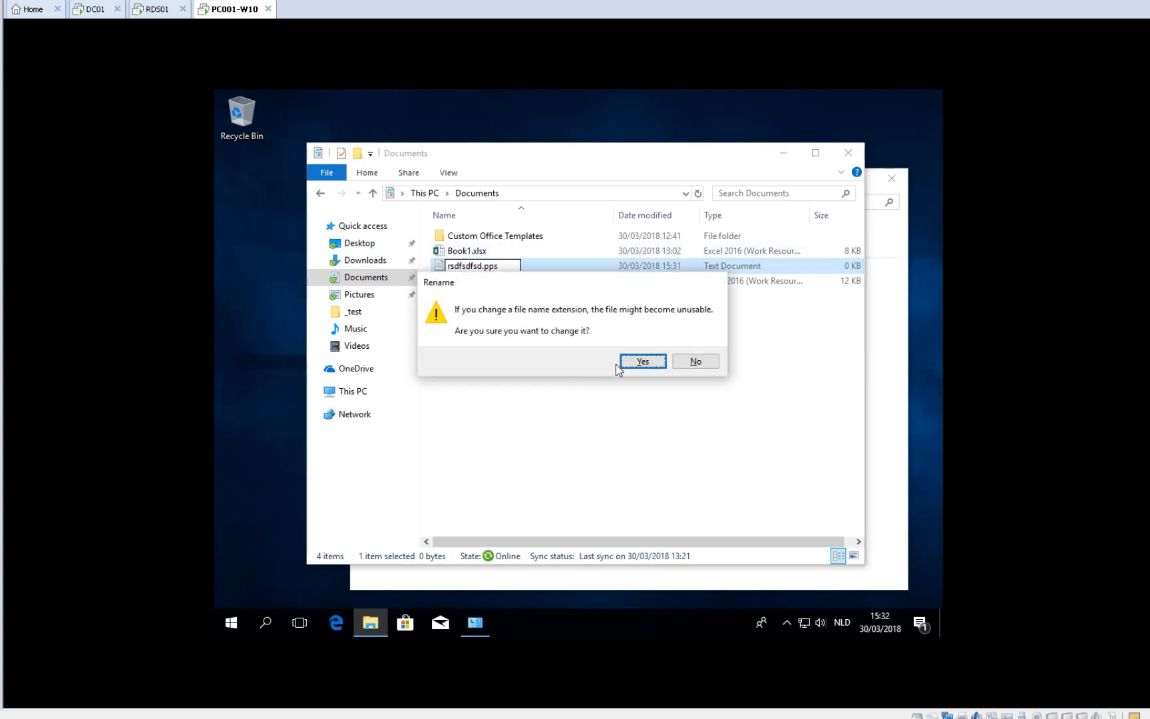
click(632, 362)
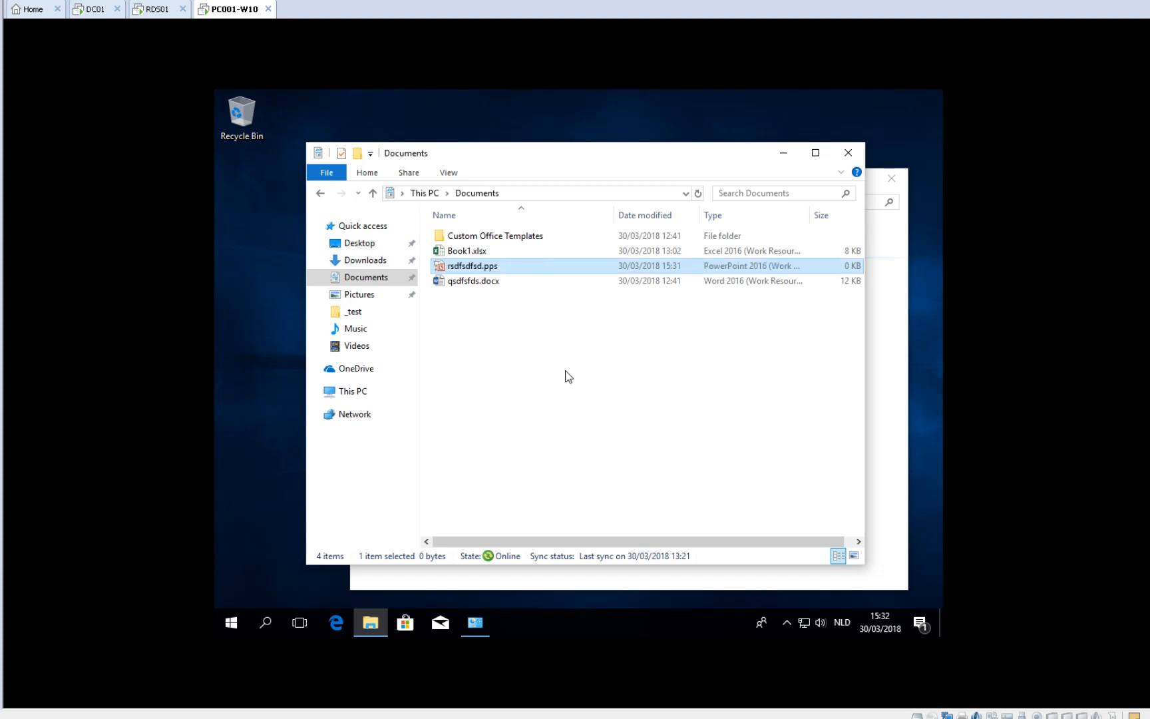
click(567, 382)
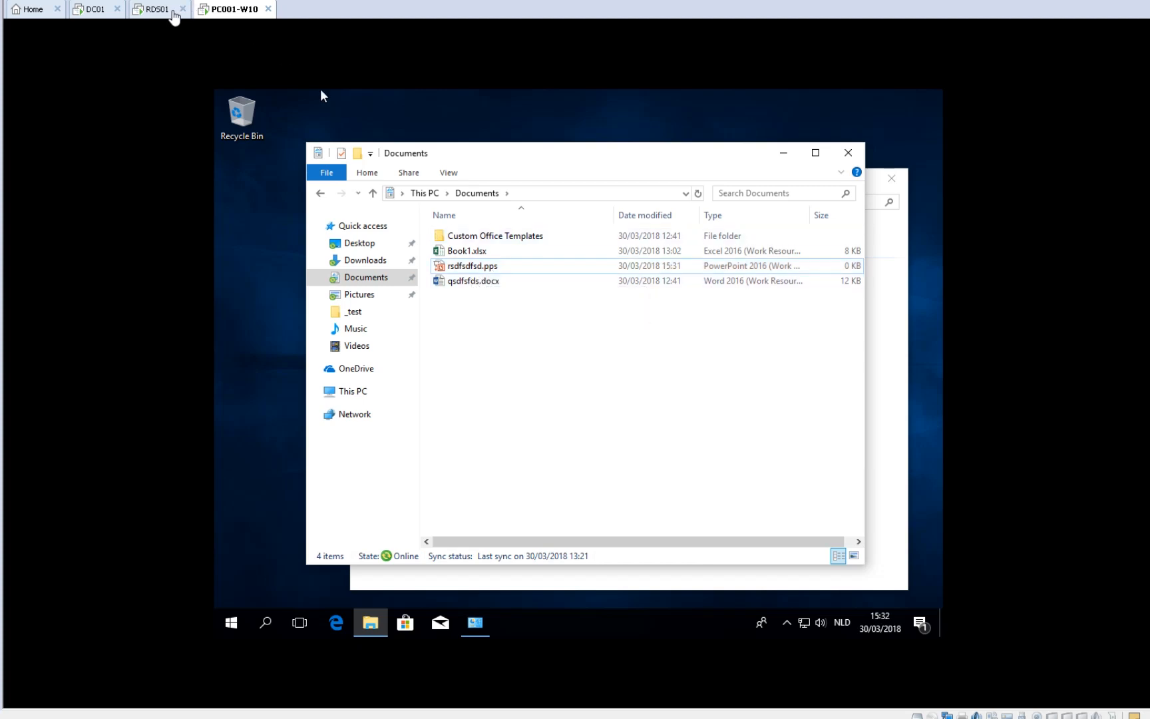
Switch to RDS01 and examine the general properties and program folder of the PowerPoint 2016 RemoteApp, closing them without changes.
click(163, 11)
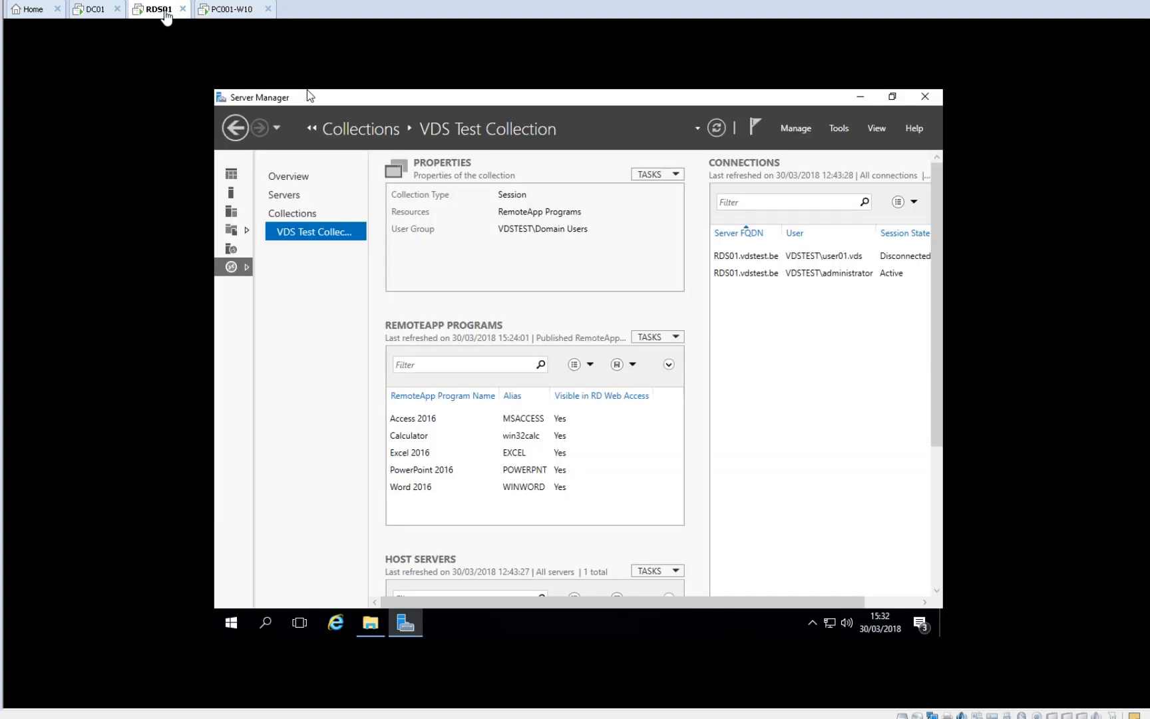
click(419, 469)
right_click(419, 470)
click(443, 478)
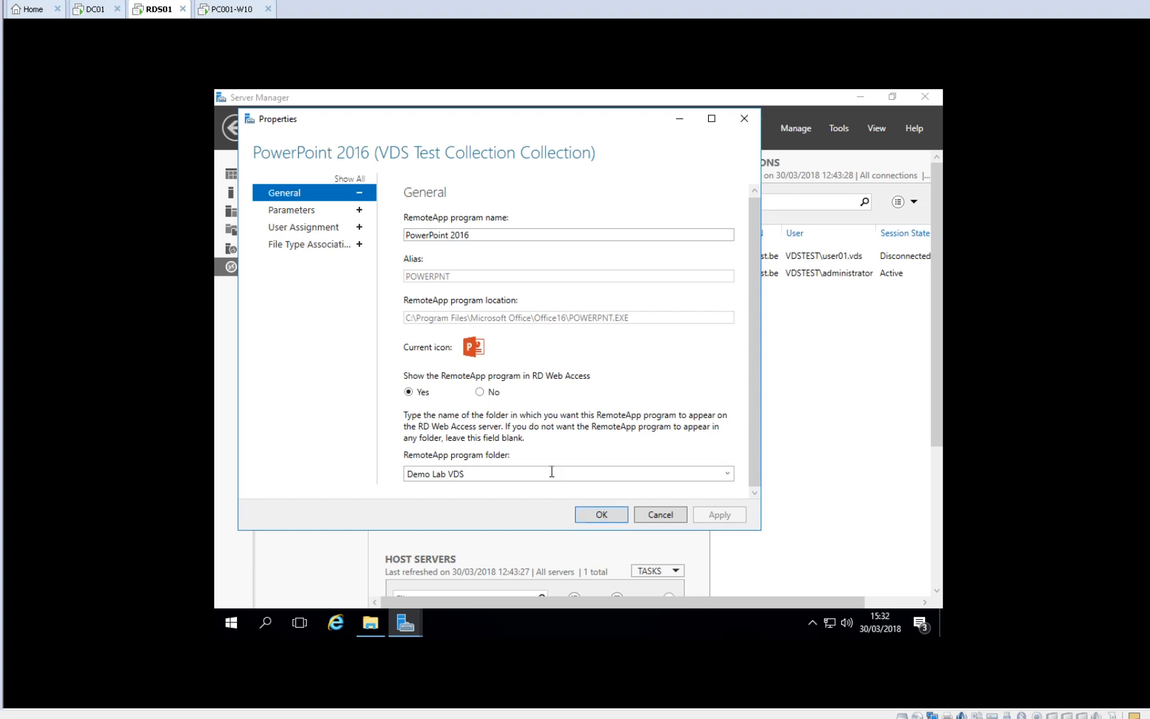
drag(547, 473, 344, 462)
click(652, 517)
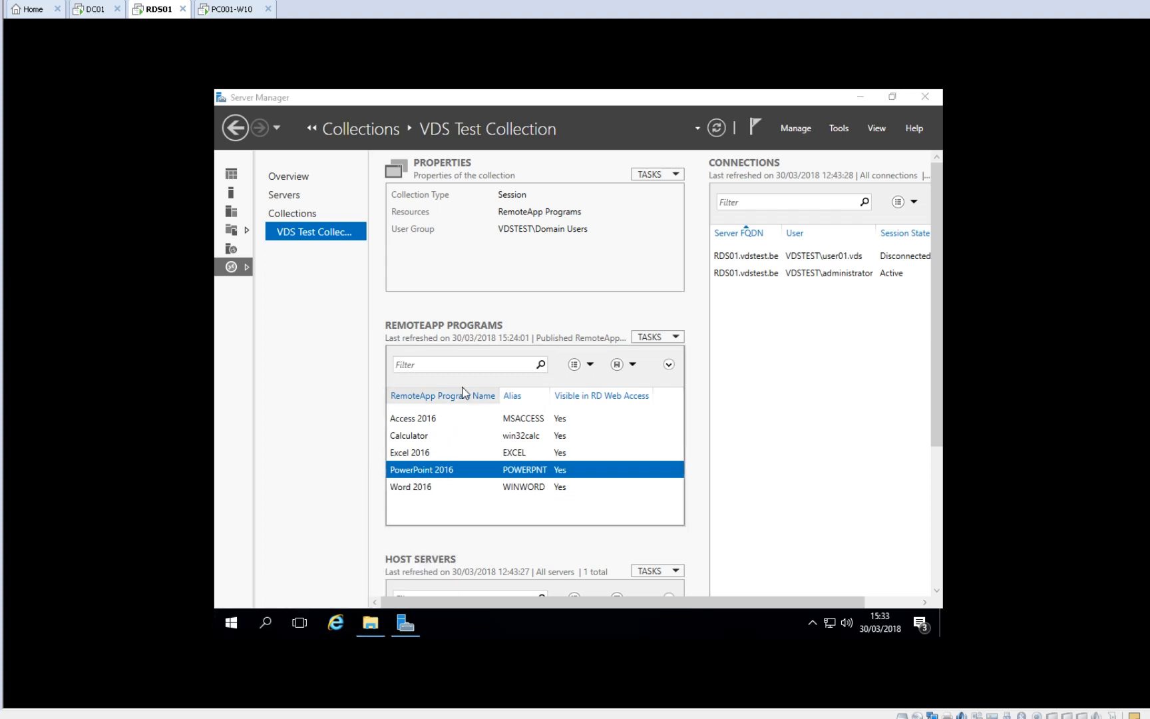
Open the Control Panel on RDS01 with small icons and bring up the file type association settings of Default Programs.
click(231, 622)
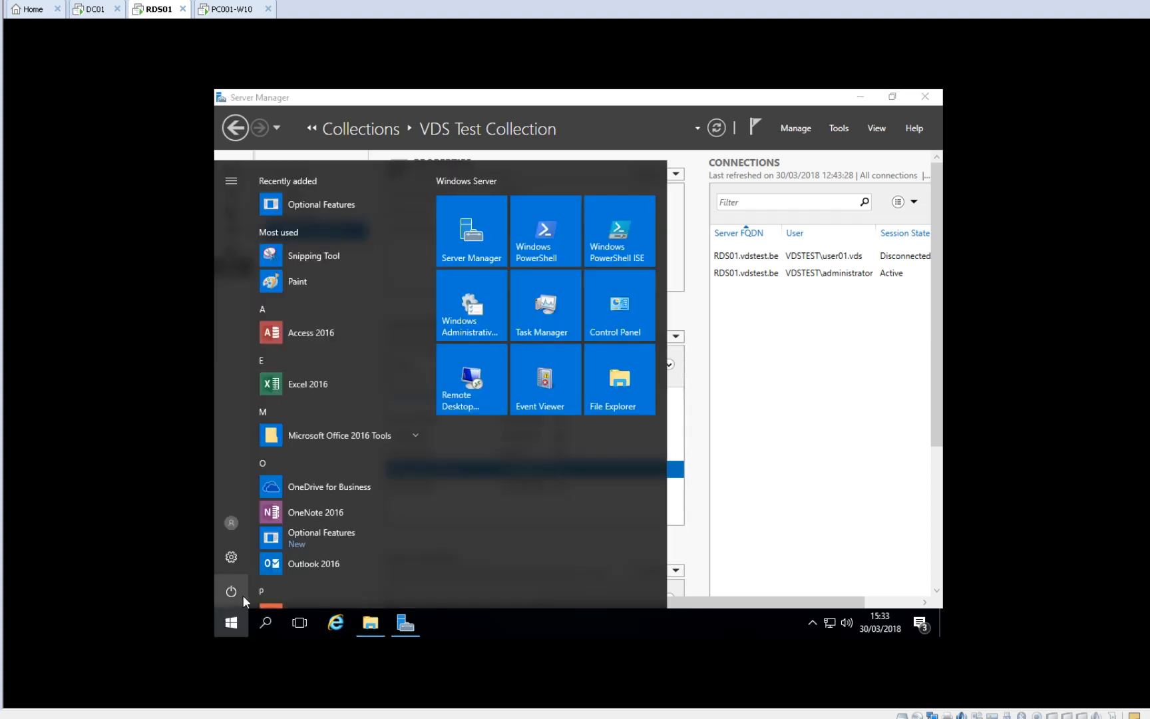
click(590, 308)
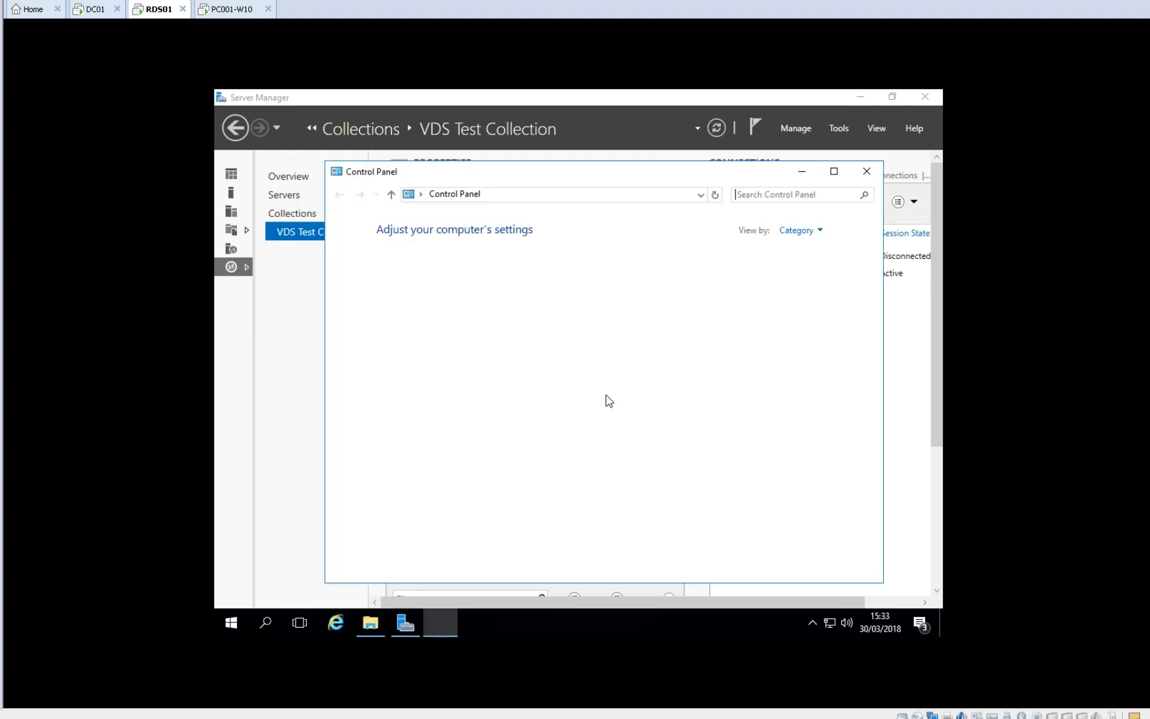
click(798, 230)
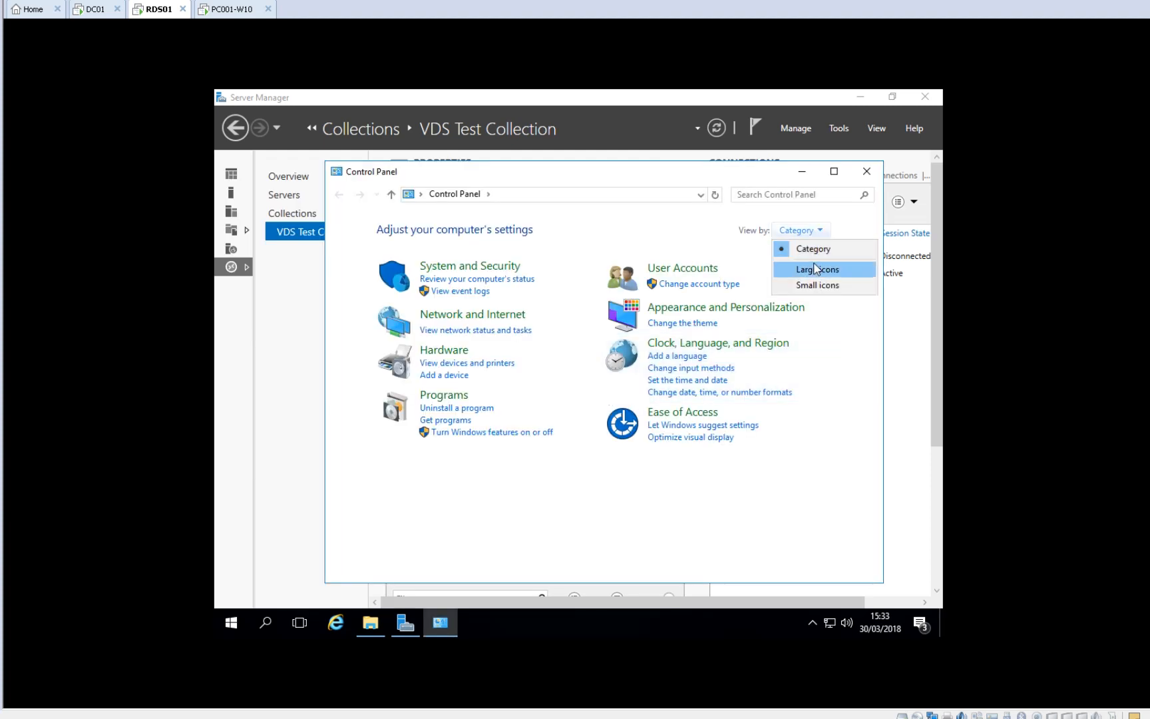
click(809, 286)
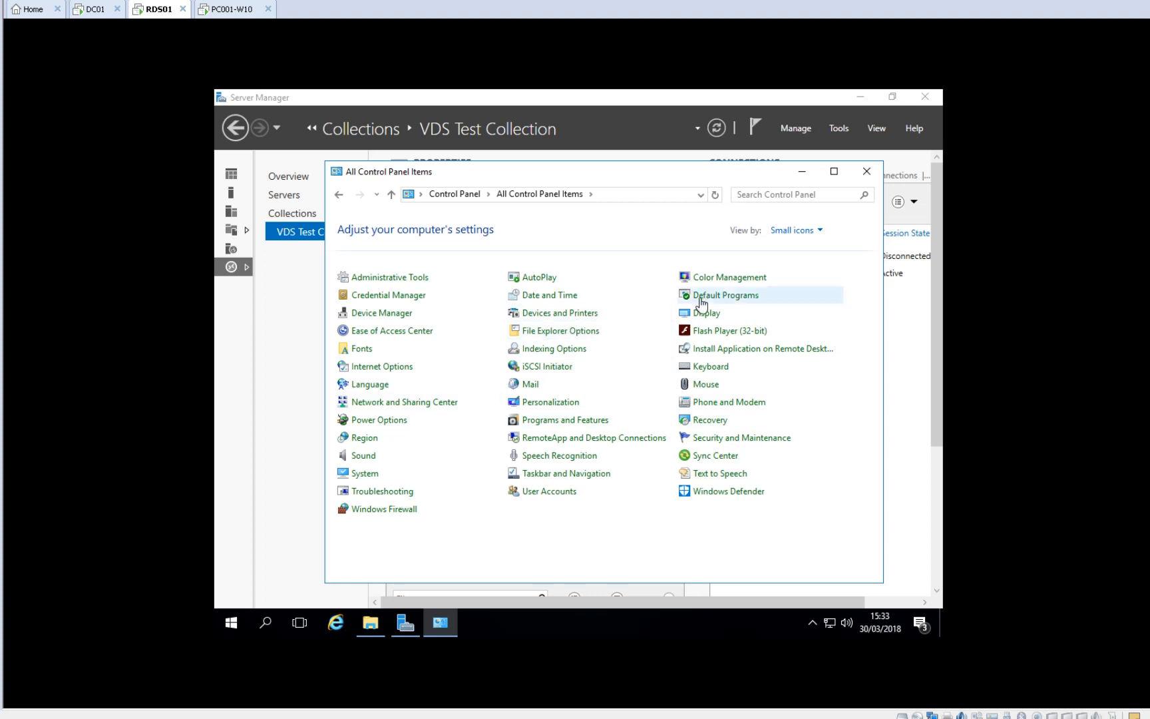
click(732, 302)
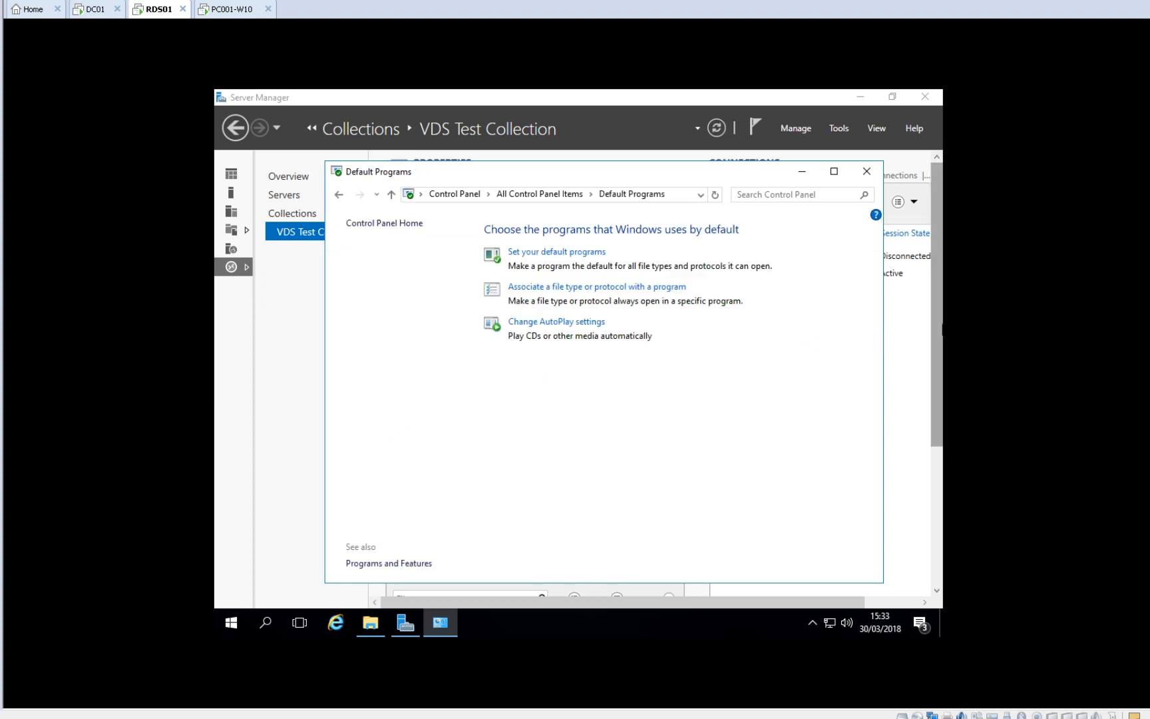
click(586, 296)
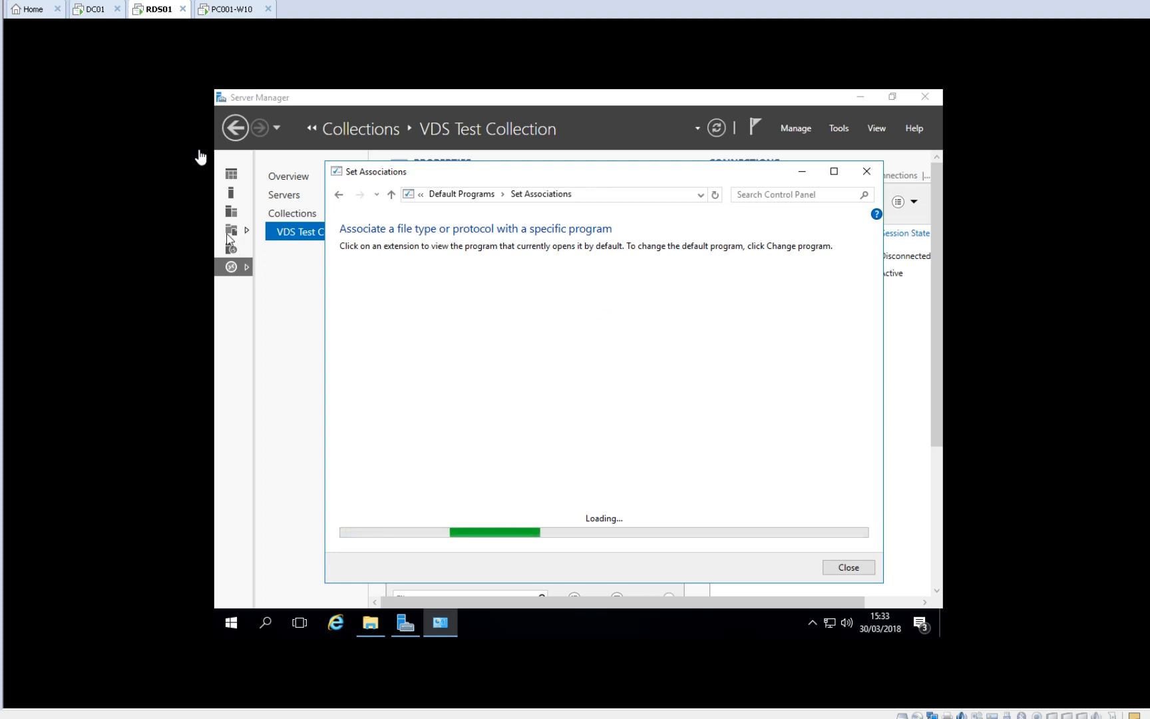
Switch to PC001-W10 and open the list of default apps by file type in the Default apps settings.
click(233, 12)
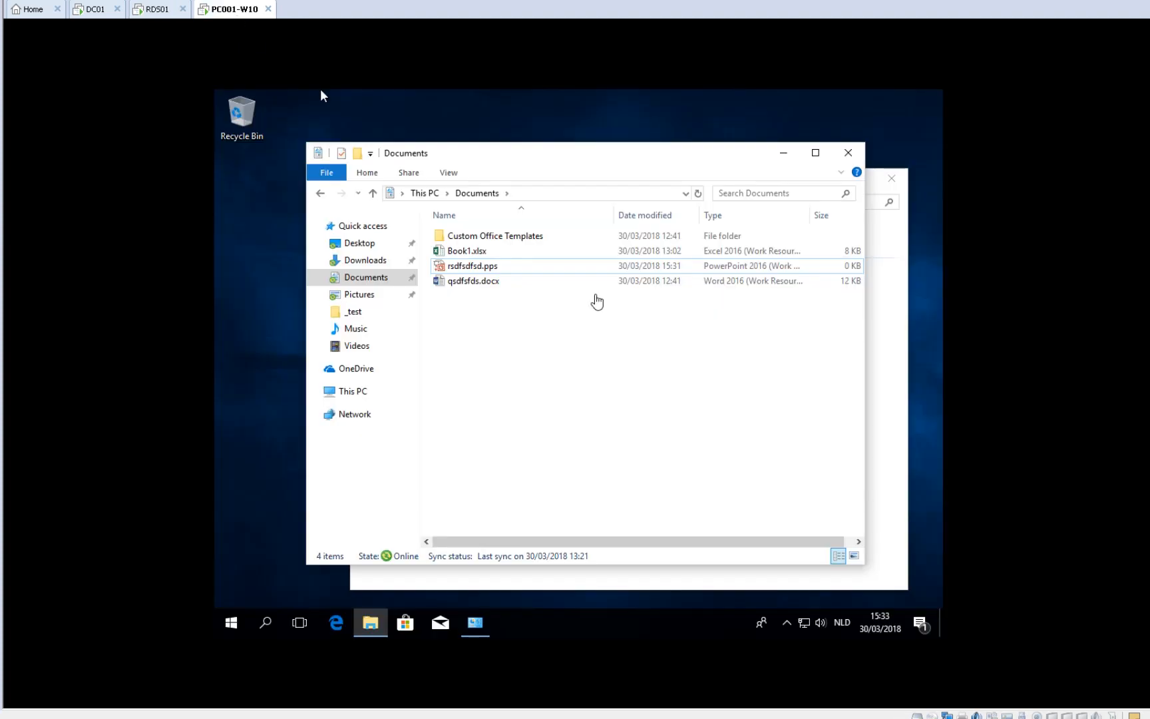
click(475, 622)
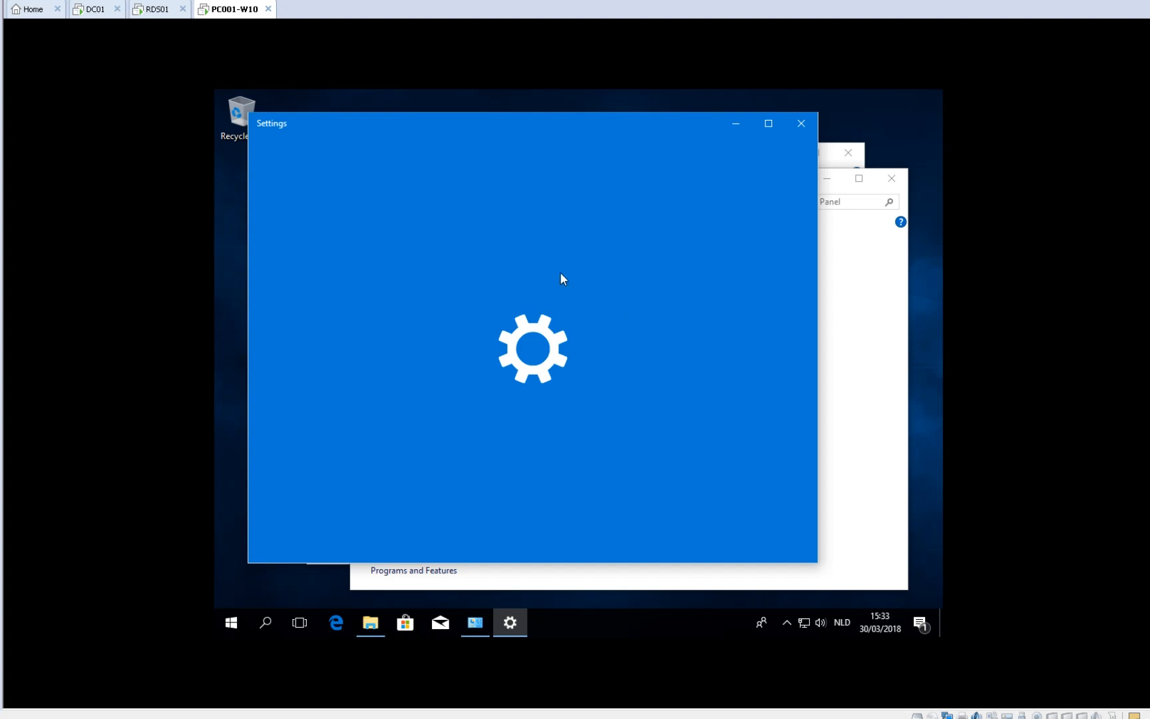
scroll(582, 377, down, 5)
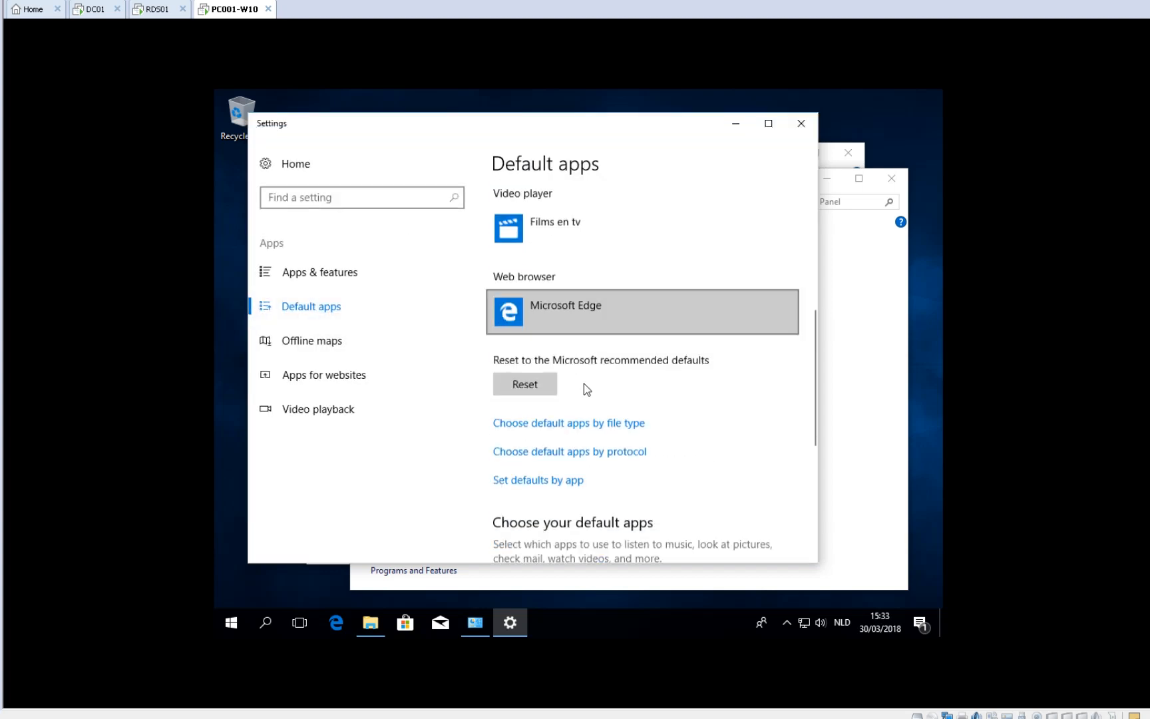
scroll(584, 384, down, 4)
scroll(585, 386, up, 5)
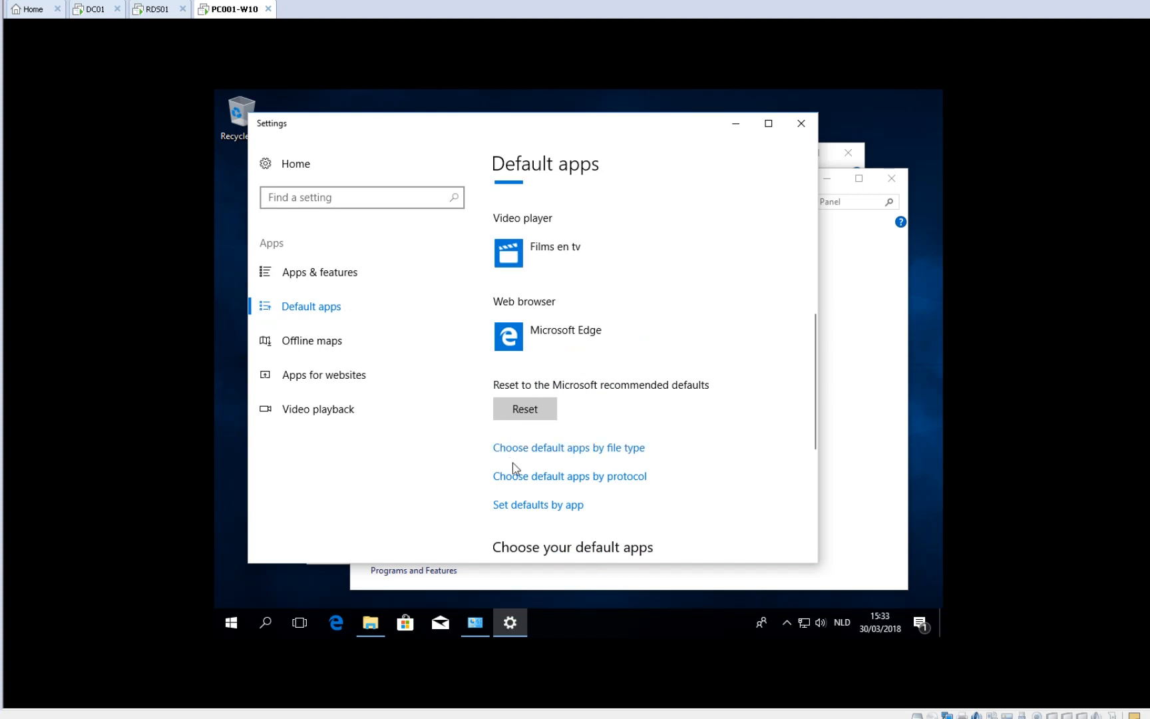
scroll(513, 472, down, 5)
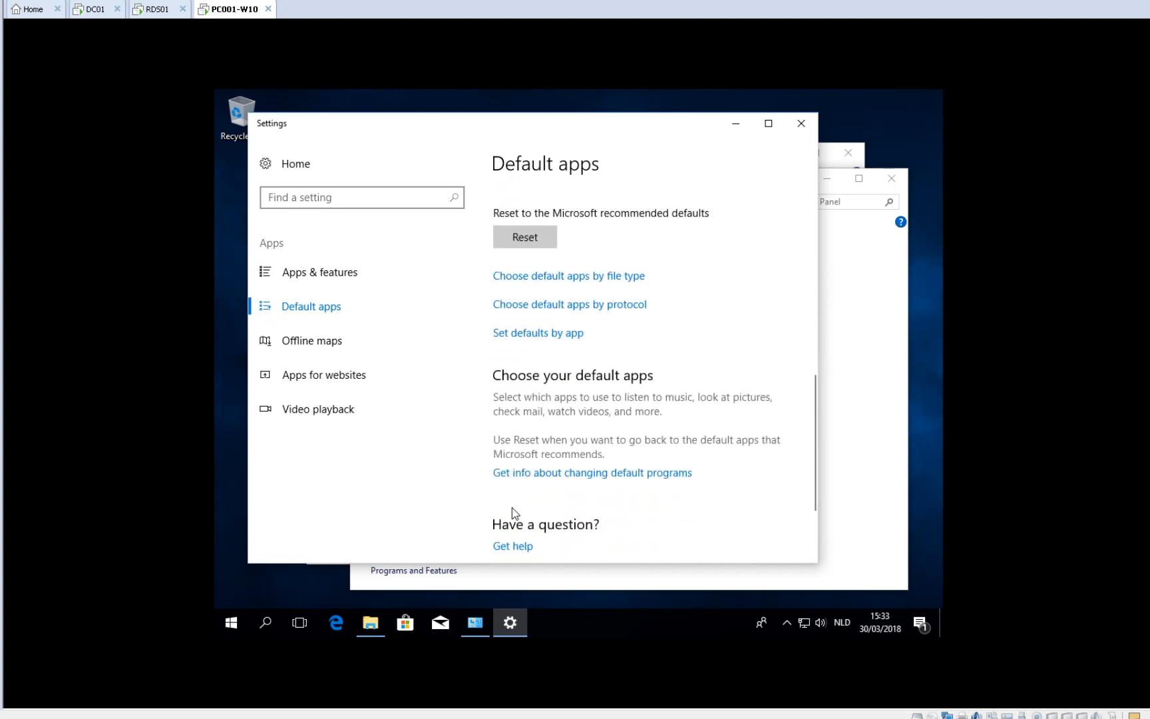
scroll(569, 383, down, 2)
click(525, 221)
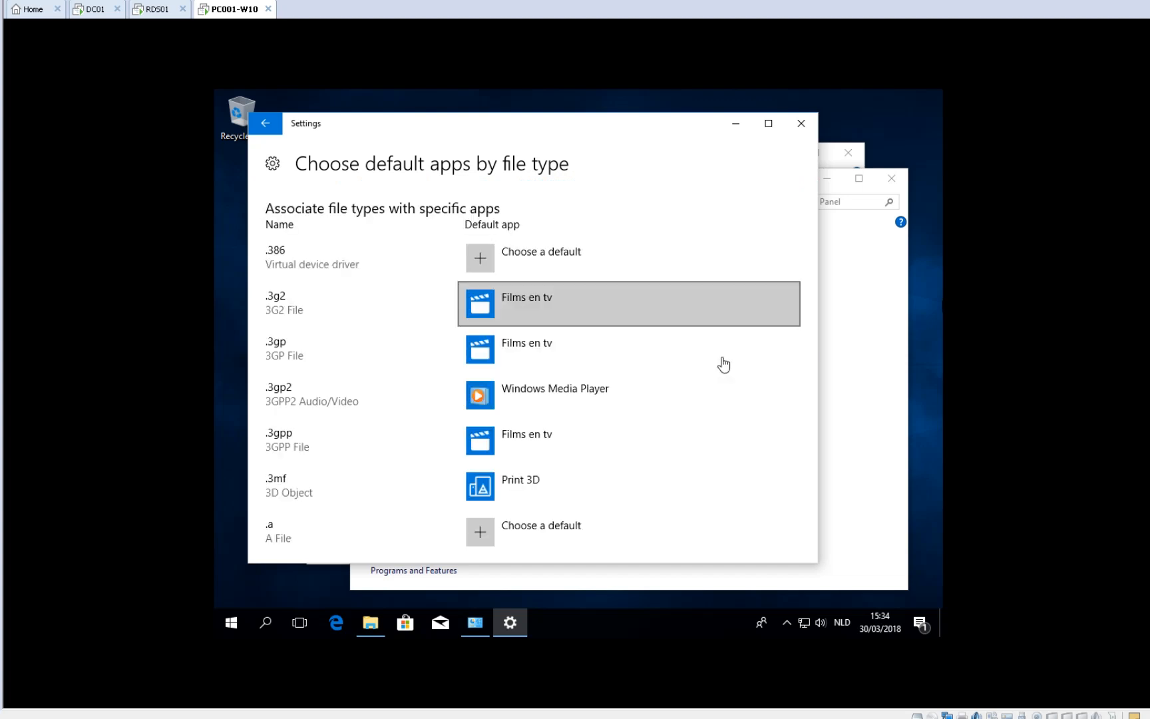
Examine which file types, through .pps, are associated with the Work Resources Office programs.
scroll(660, 426, down, 10)
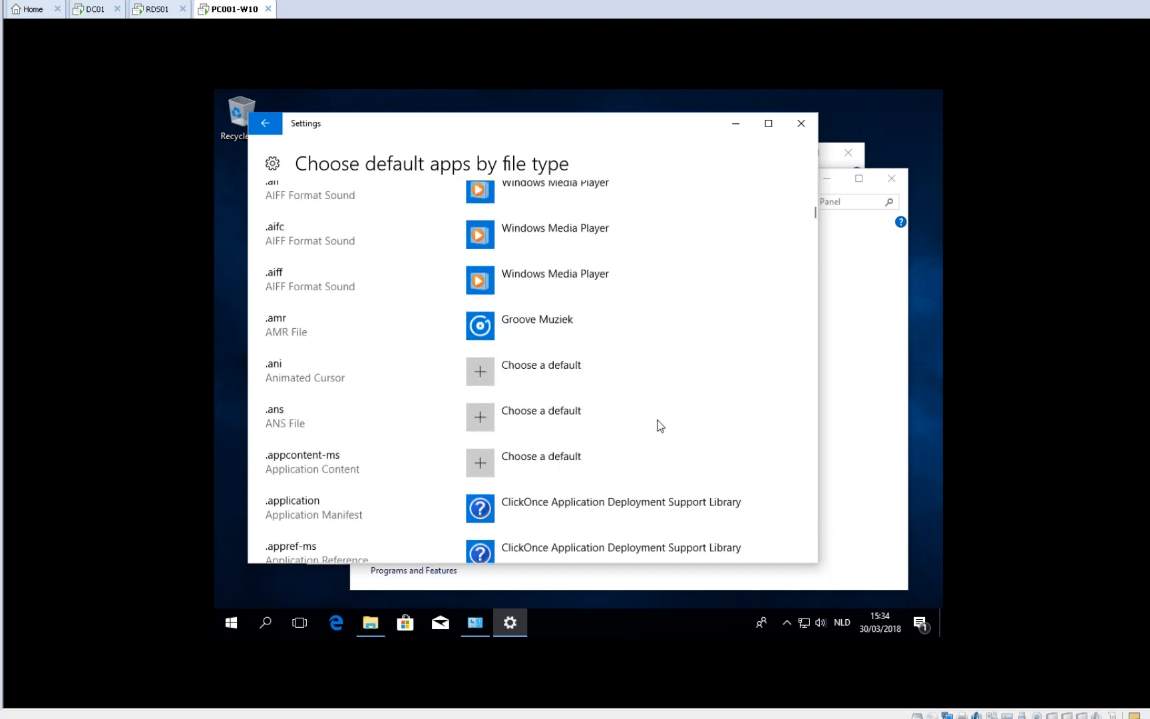
drag(807, 225, 803, 398)
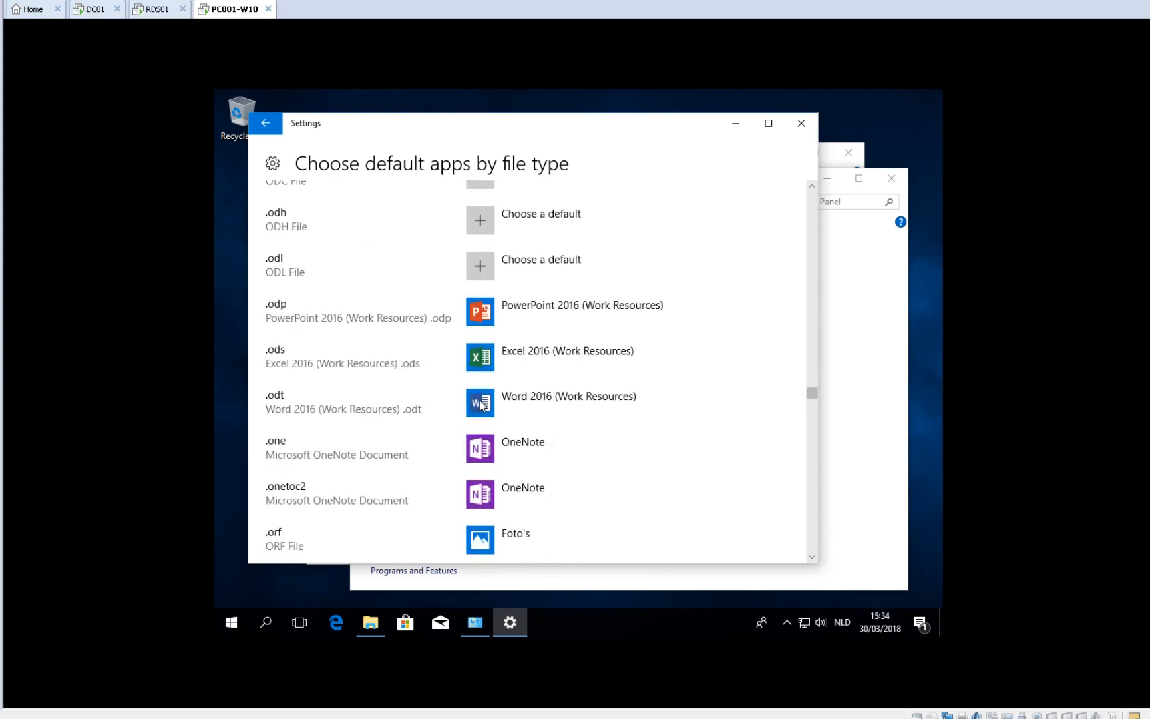
scroll(480, 399, down, 15)
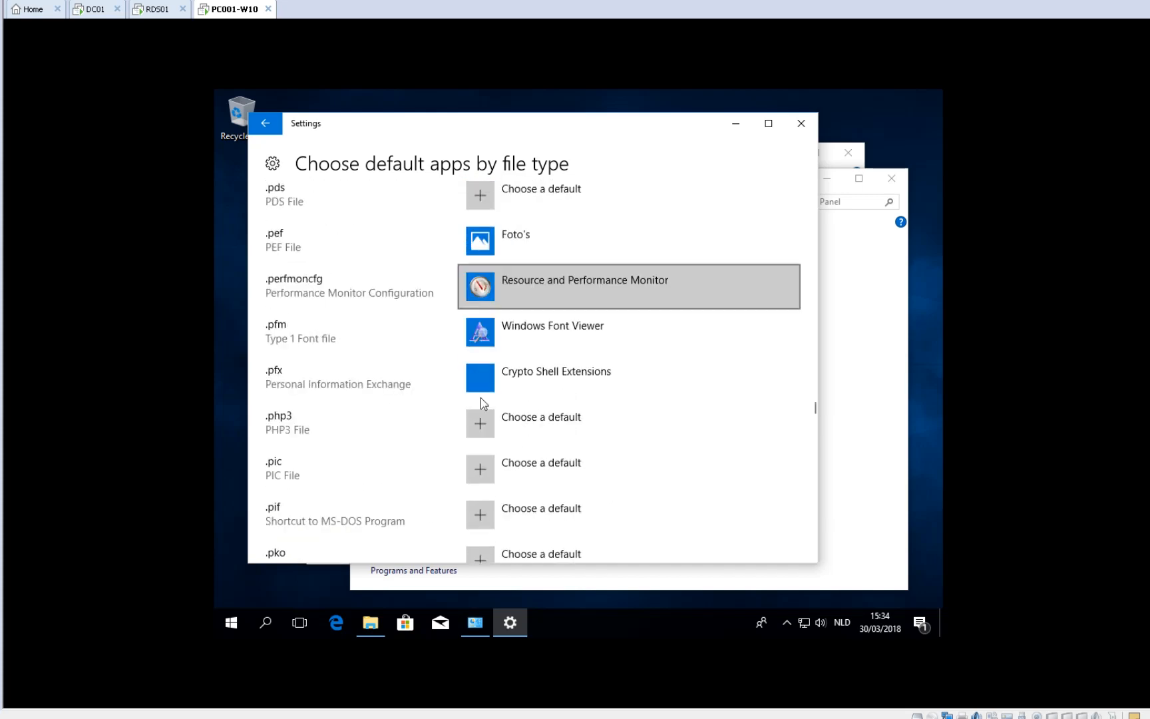
scroll(481, 397, down, 10)
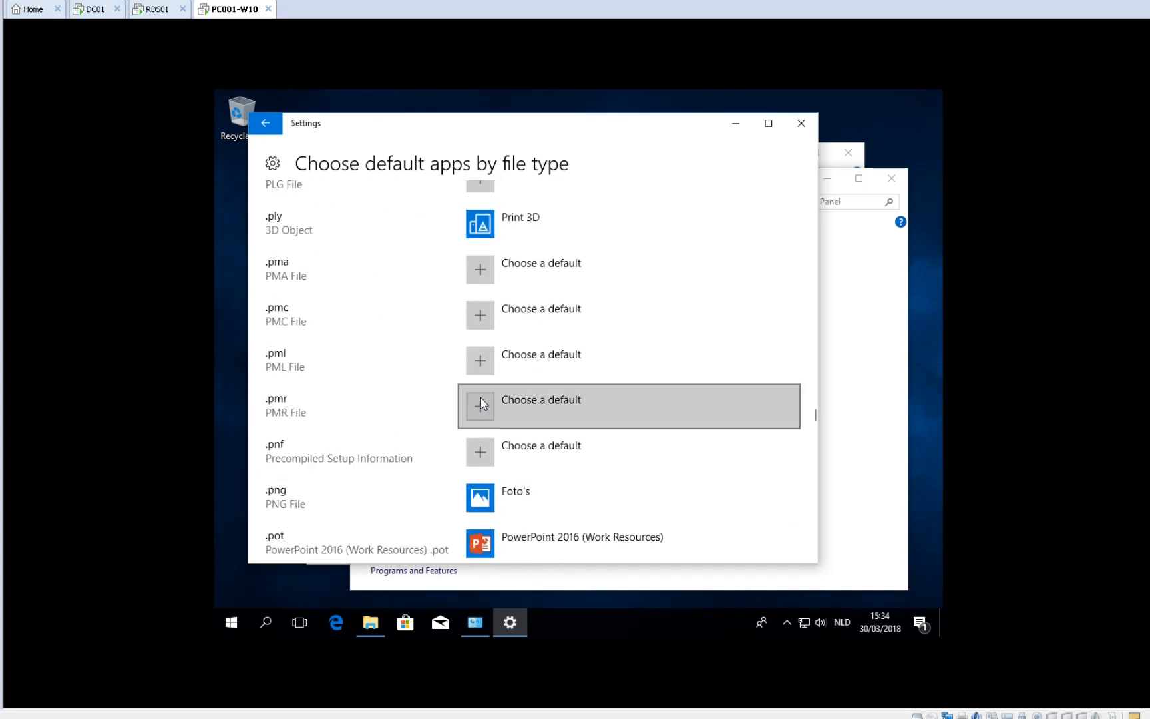
scroll(480, 397, down, 5)
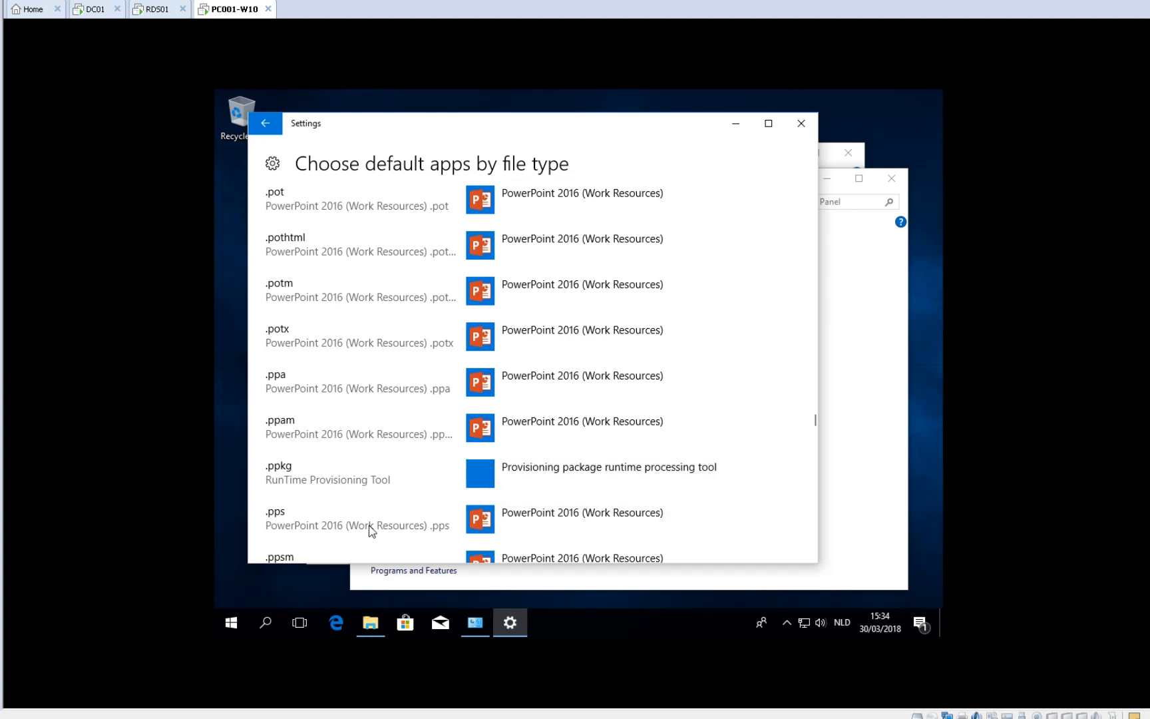
Check the default apps for the remaining PowerPoint file types, from .ppsm through .pptx.
scroll(545, 381, down, 3)
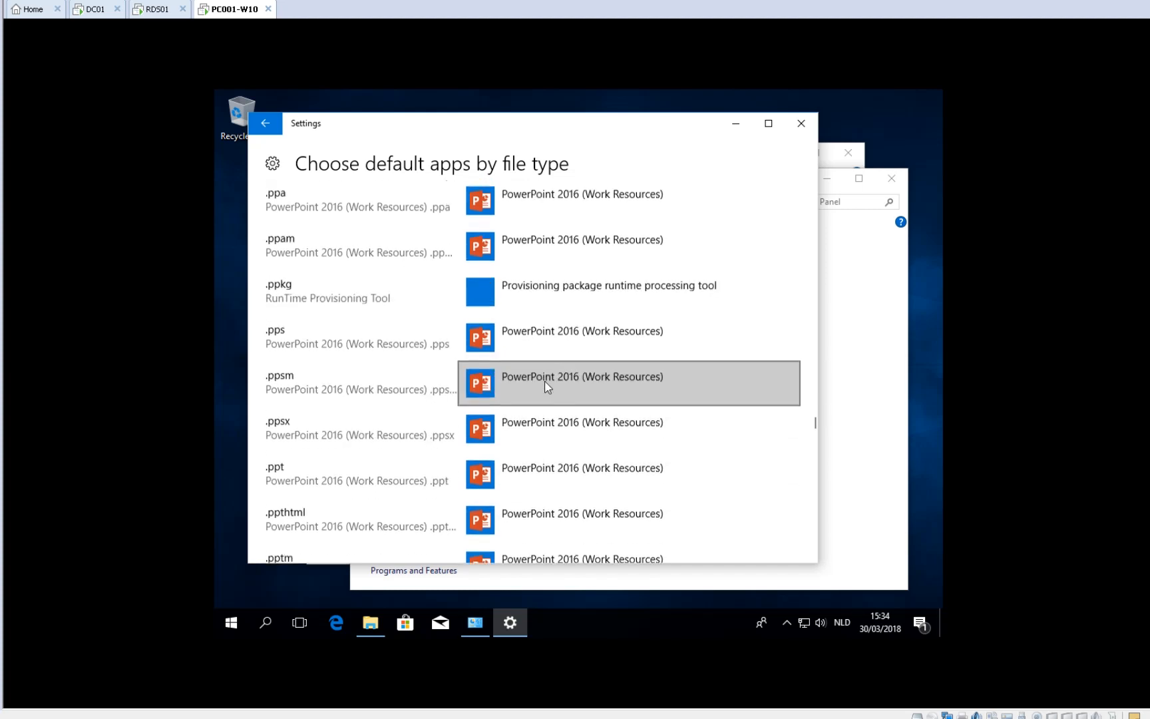
scroll(544, 380, down, 1)
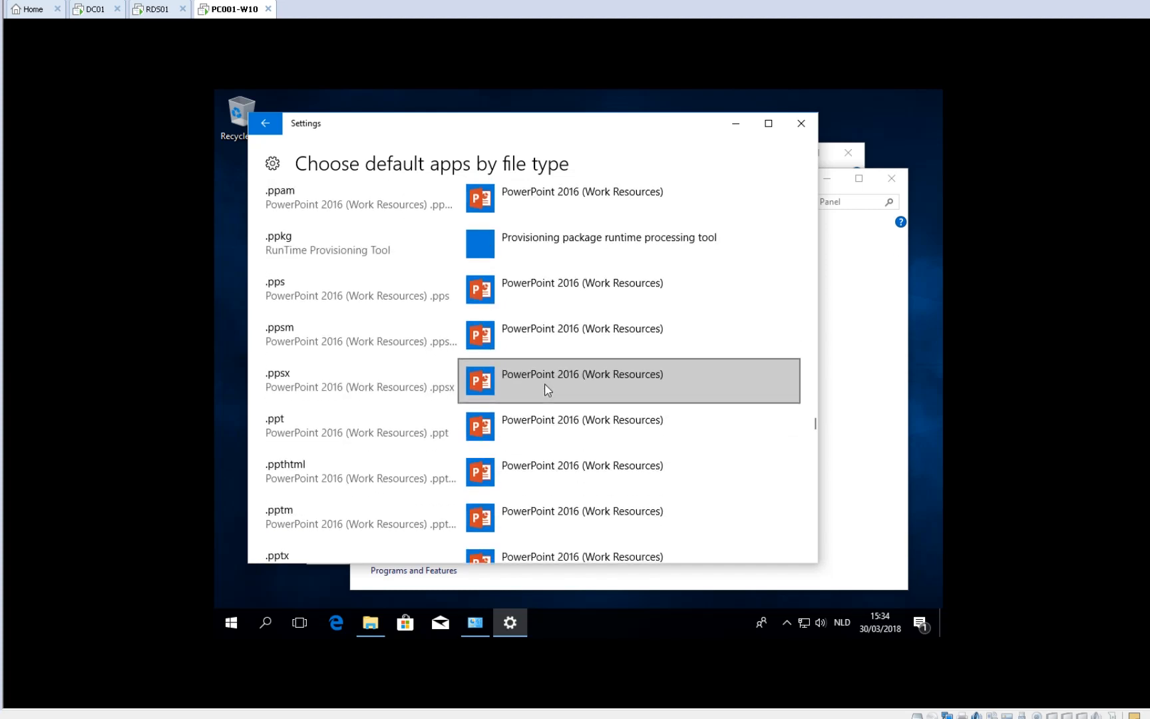
Switch to RDS01, close the Set Associations window, and highlight the RemoteApp program folder in the PowerPoint 2016 properties.
click(152, 12)
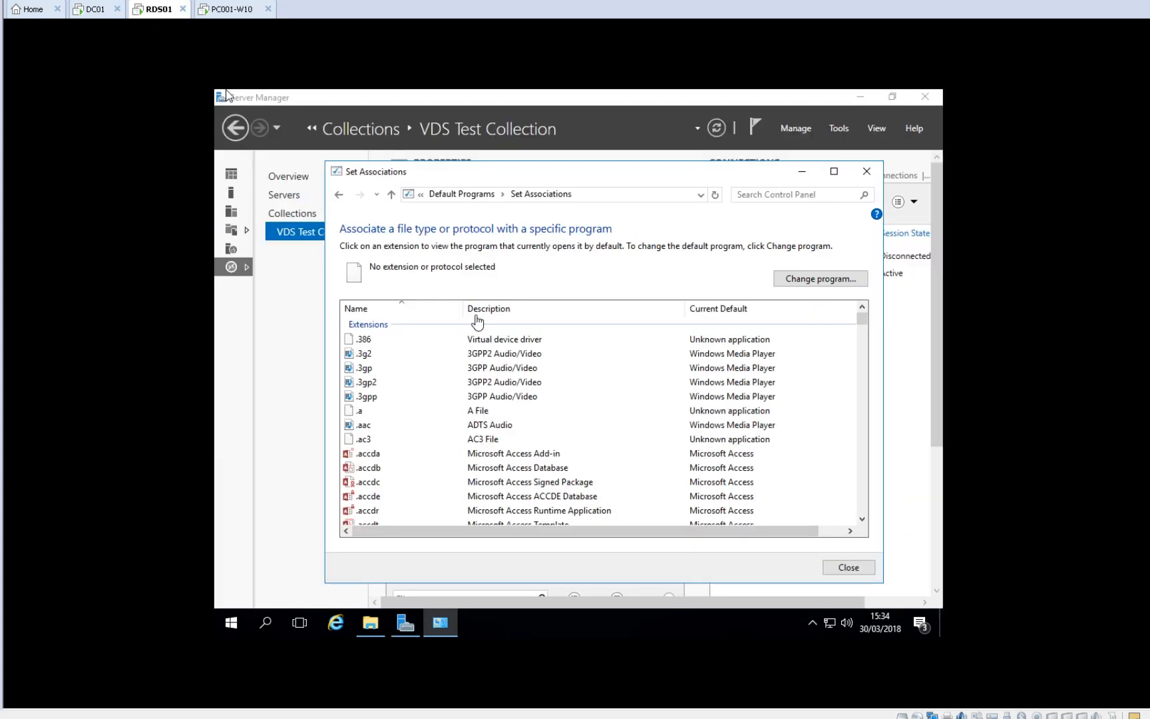
click(866, 171)
right_click(433, 472)
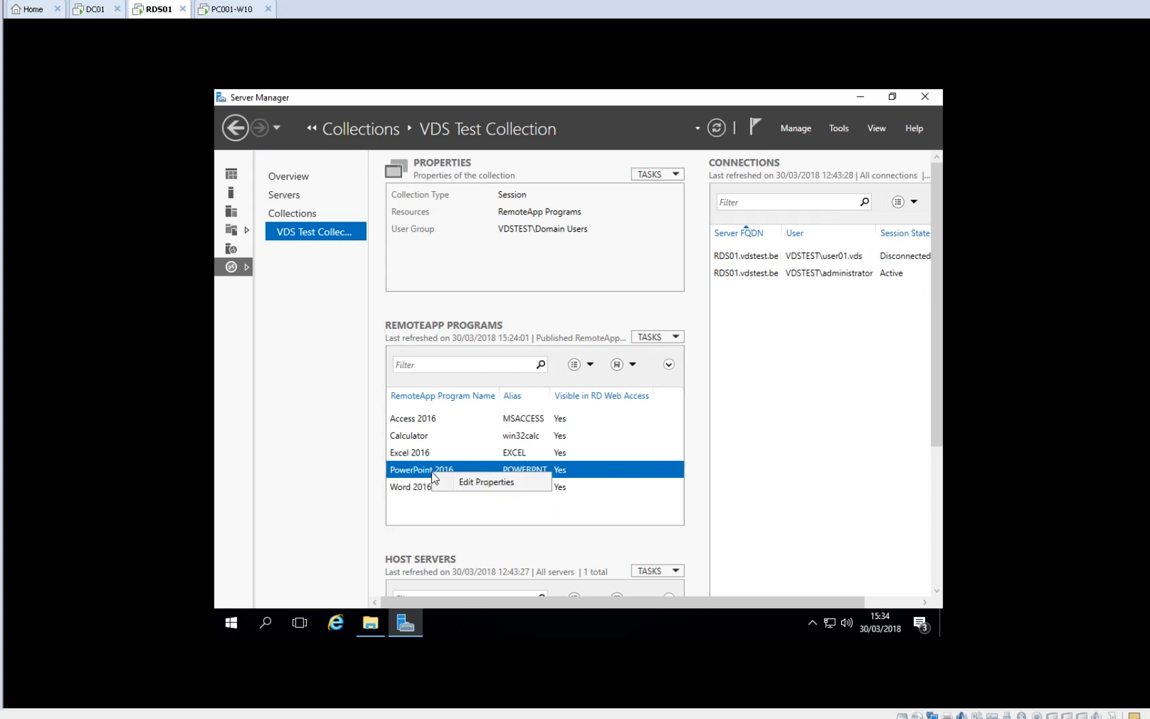
click(471, 480)
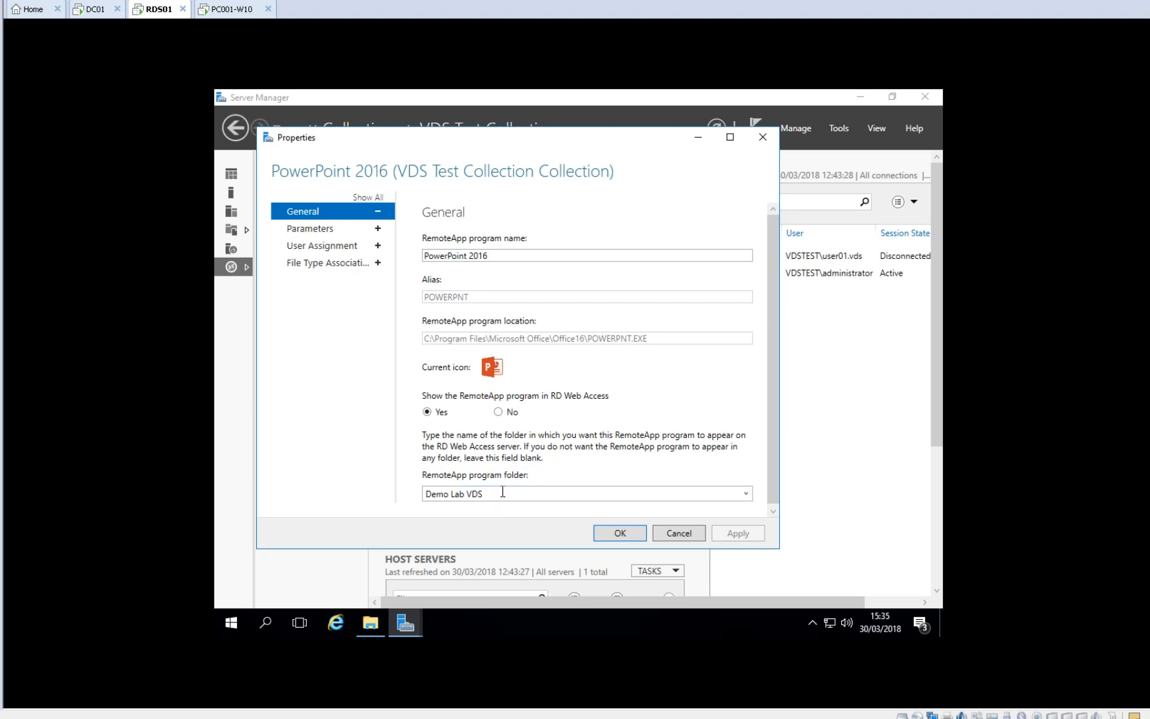
drag(504, 493, 371, 497)
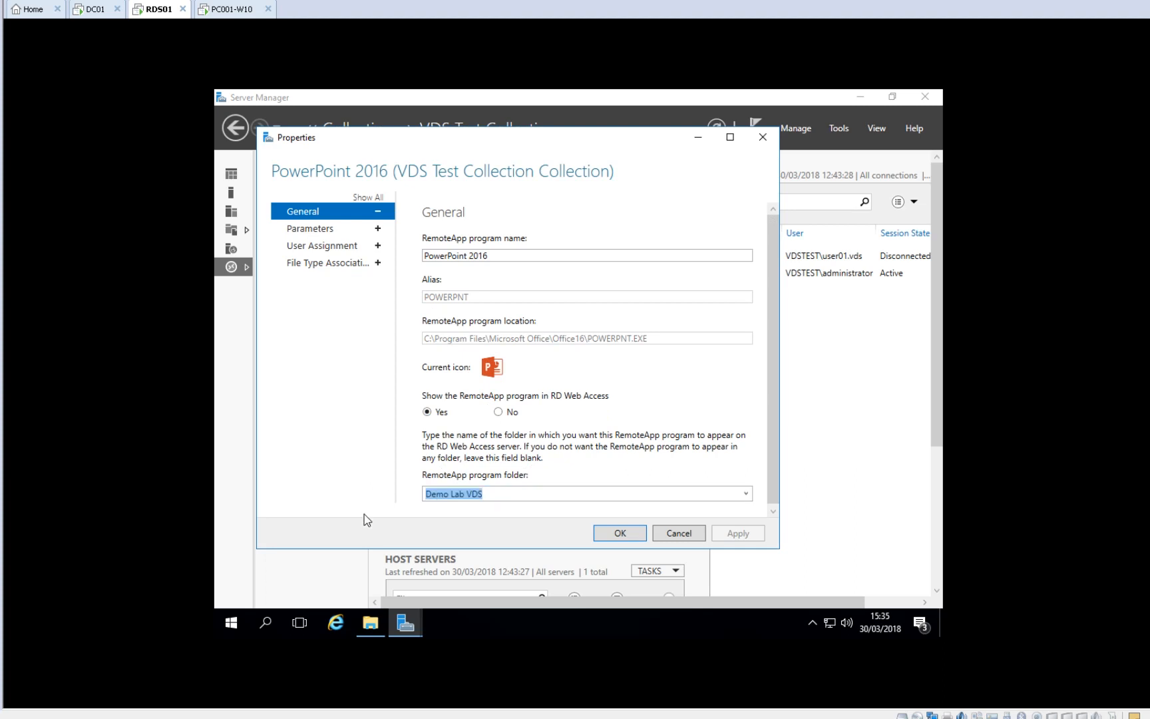